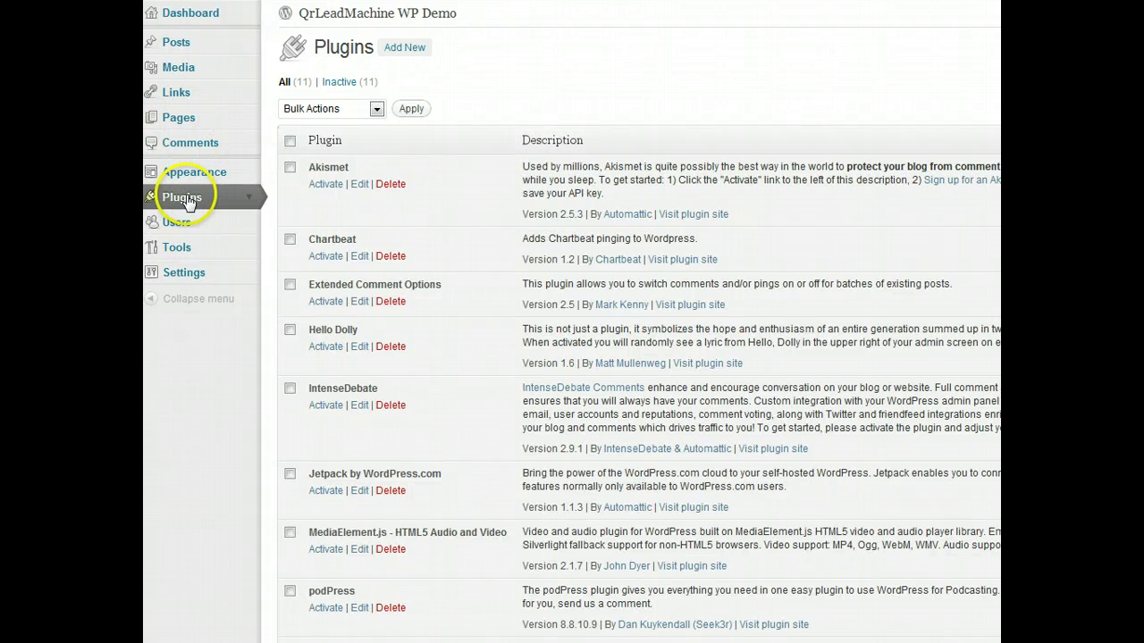
- Choose qrleadmachine_wp.zip as the plugin file to upload
left_click(401, 45)
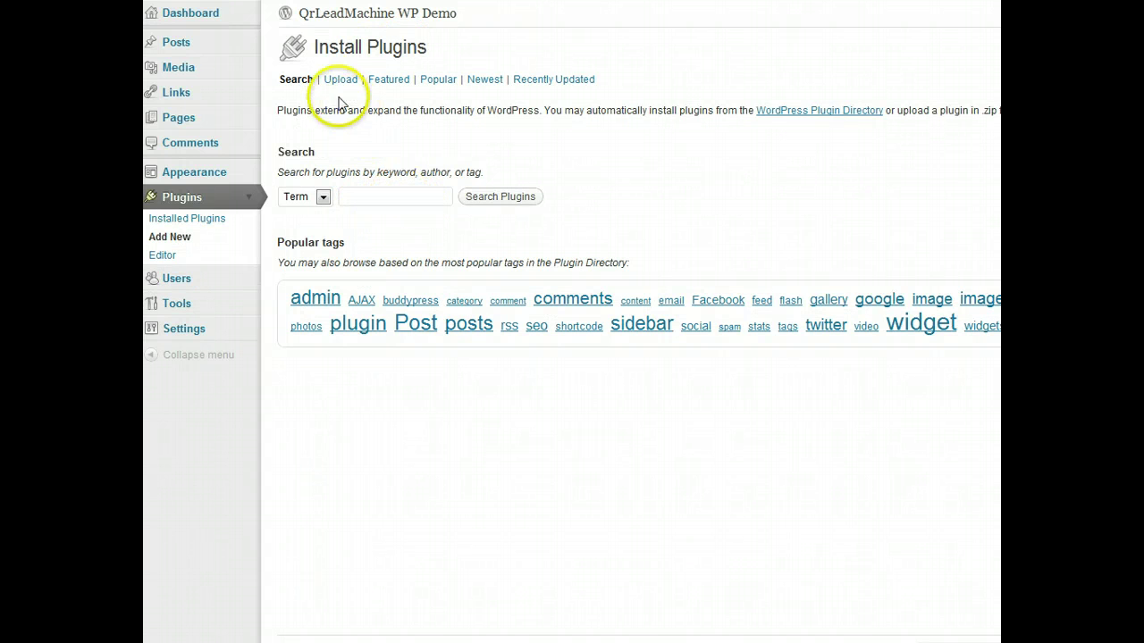
left_click(338, 80)
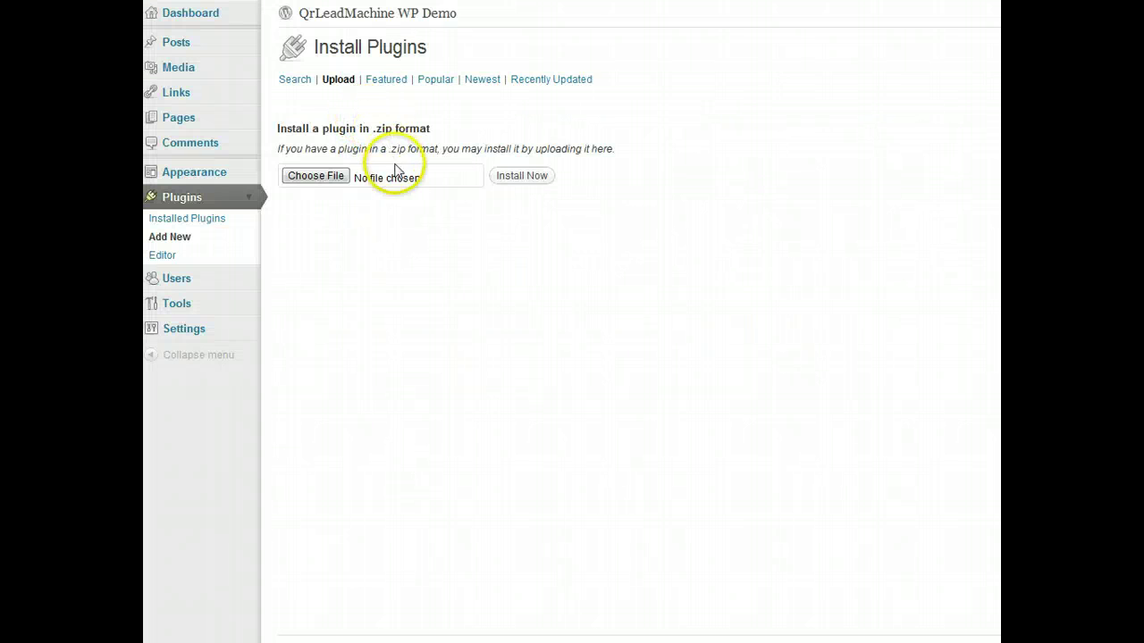
left_click(321, 182)
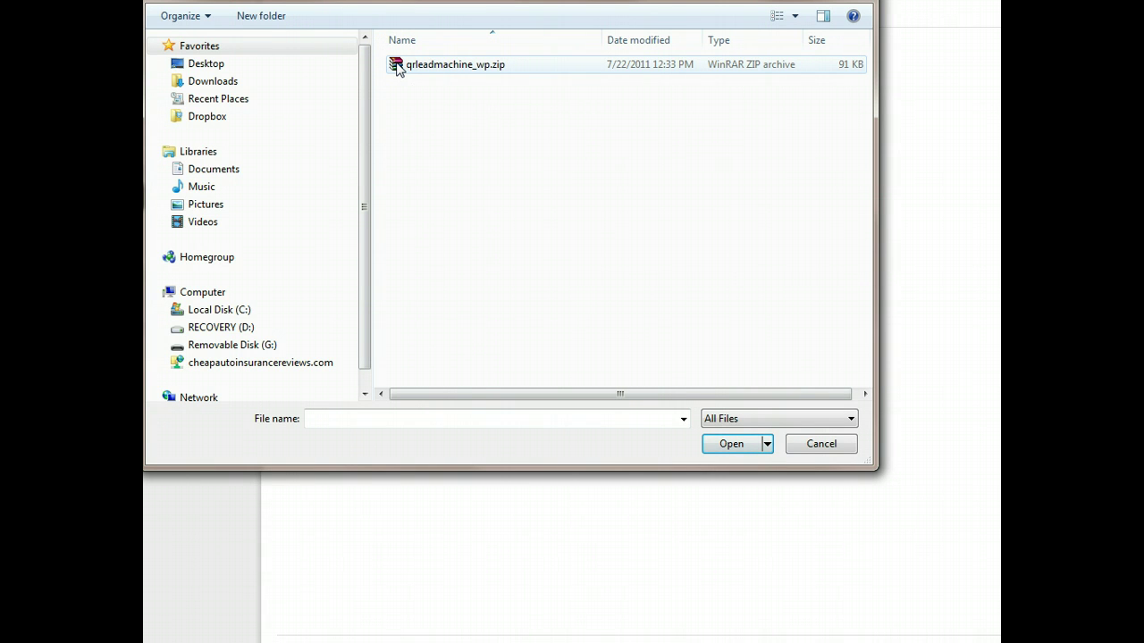
left_click(733, 447)
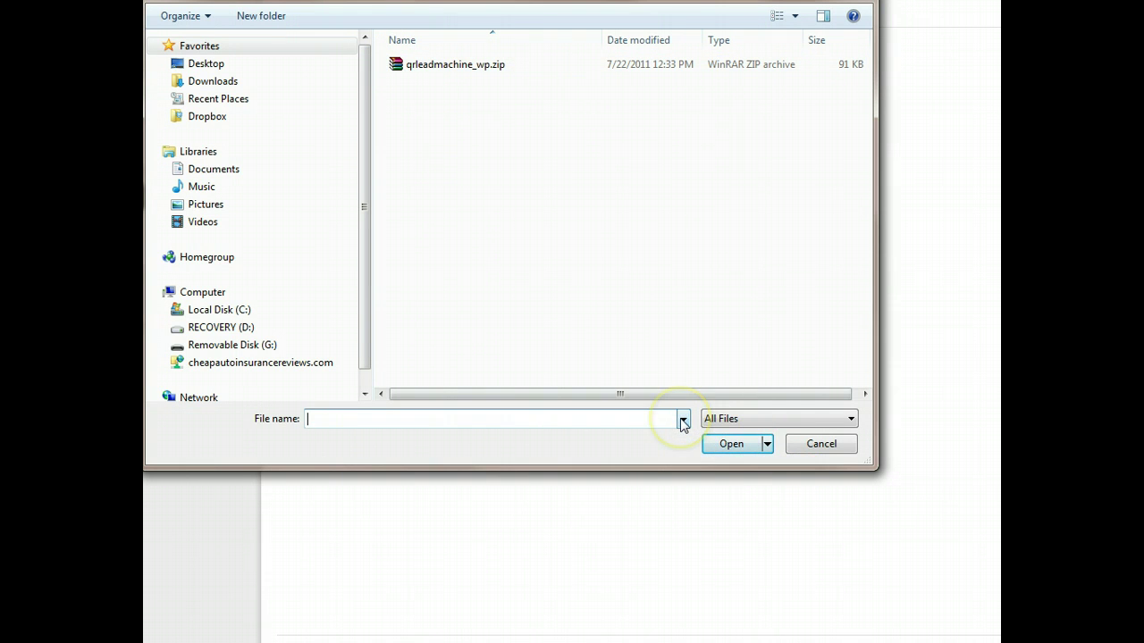
left_click(731, 447)
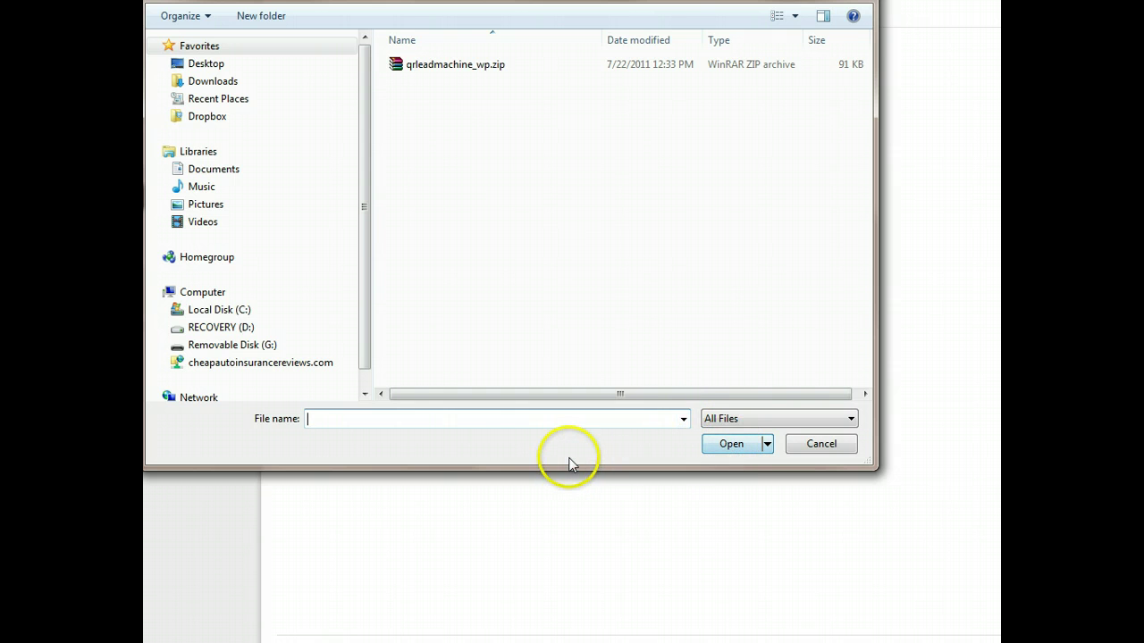
left_click(434, 70)
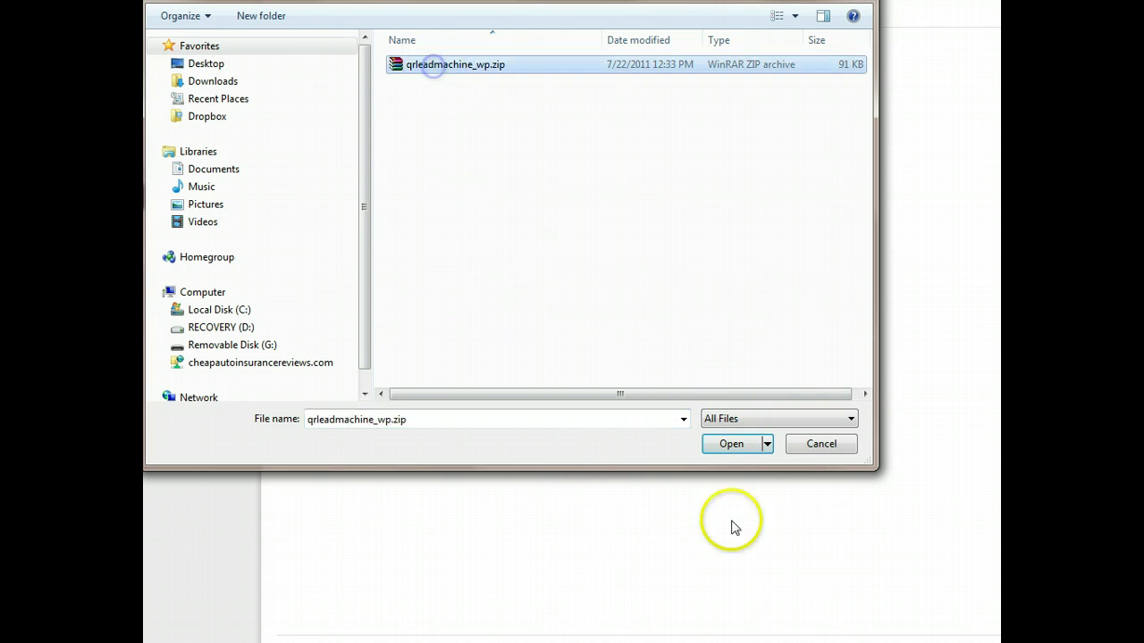
left_click(731, 444)
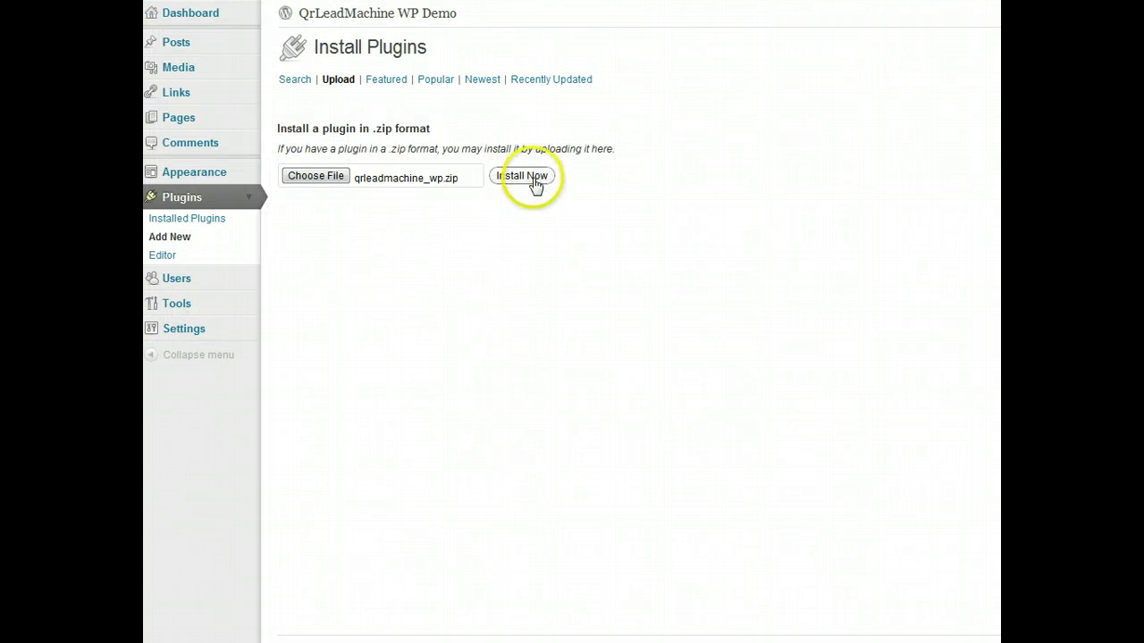
- Install and activate the uploaded QrLeadMachine plugin
left_click(527, 176)
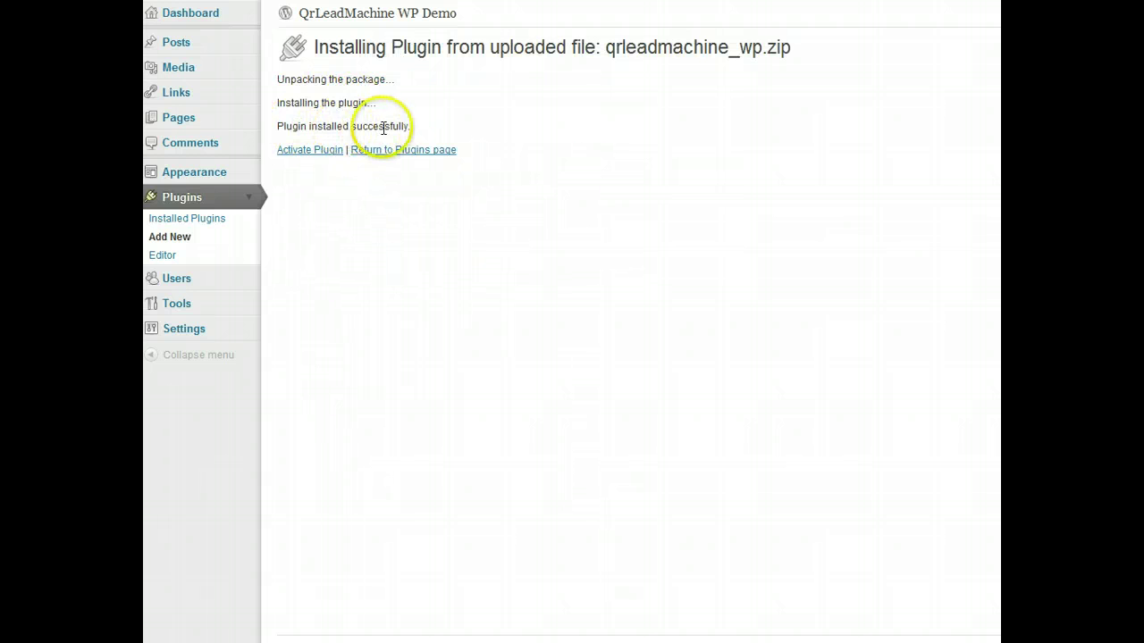
left_click(325, 153)
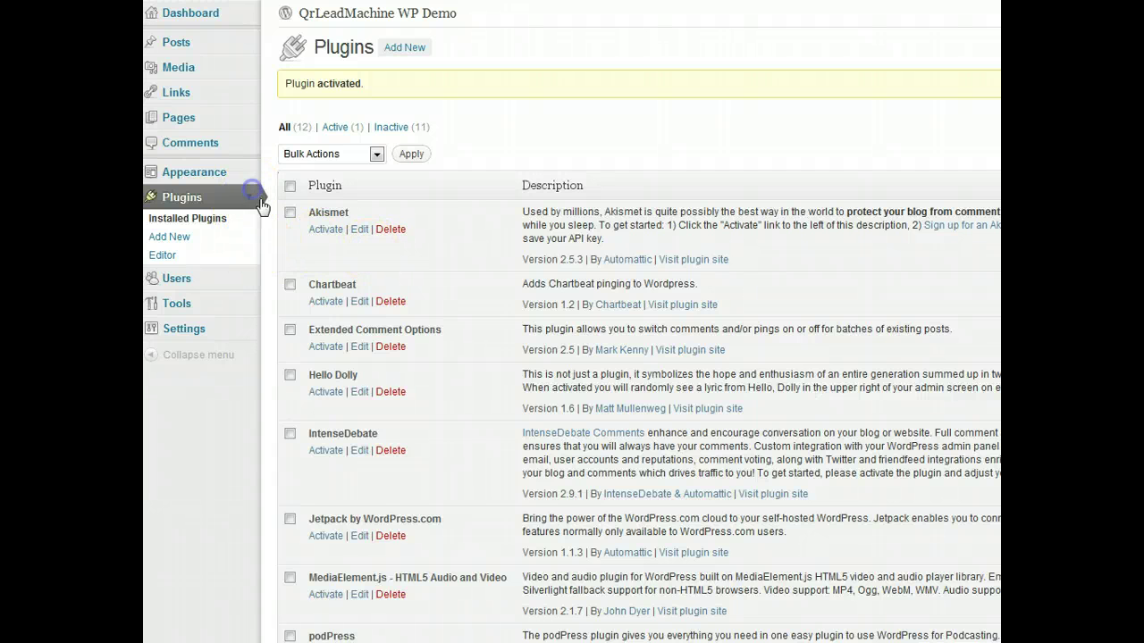
left_click(254, 196)
- Open Settings > QrLeadMachine and enter the recipient e-mail address for collected form data
left_click(245, 247)
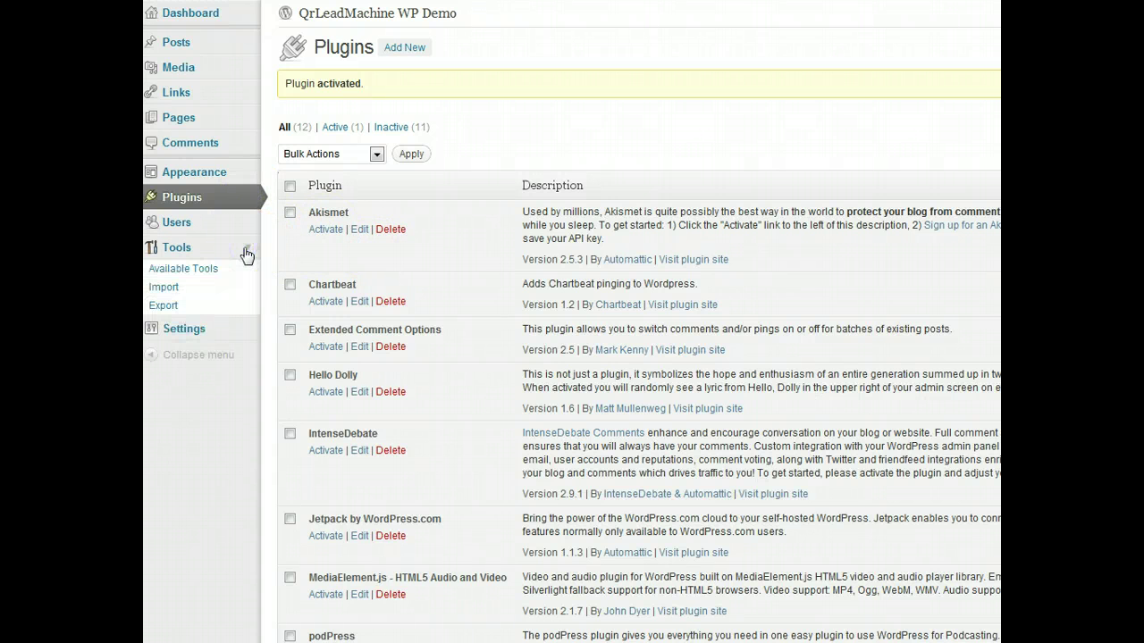
left_click(247, 330)
left_click(243, 245)
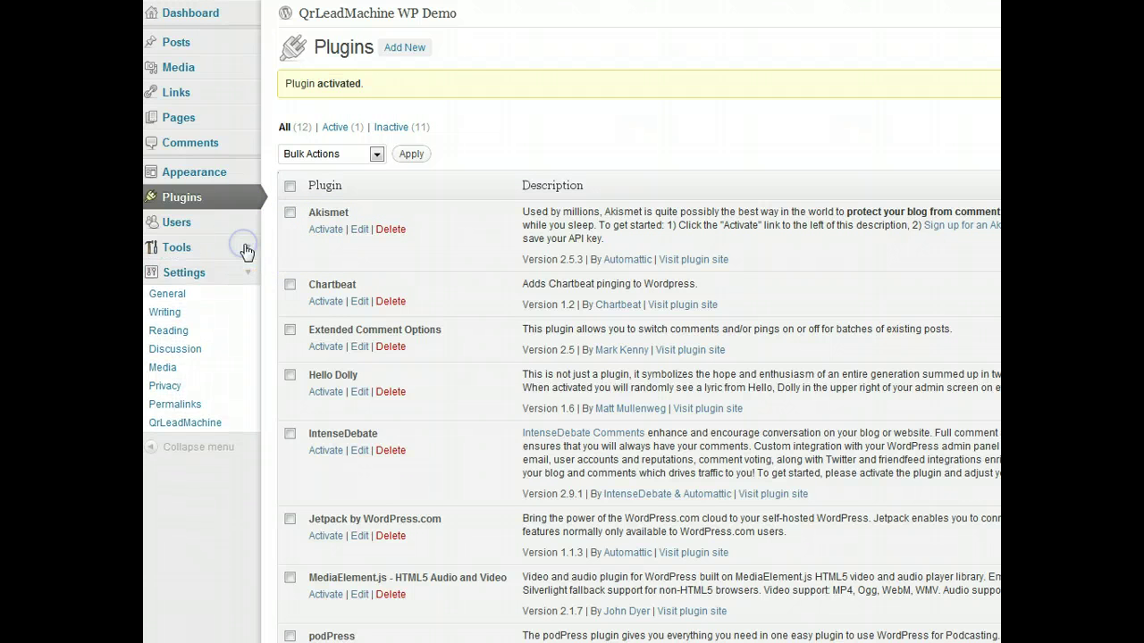
left_click(186, 424)
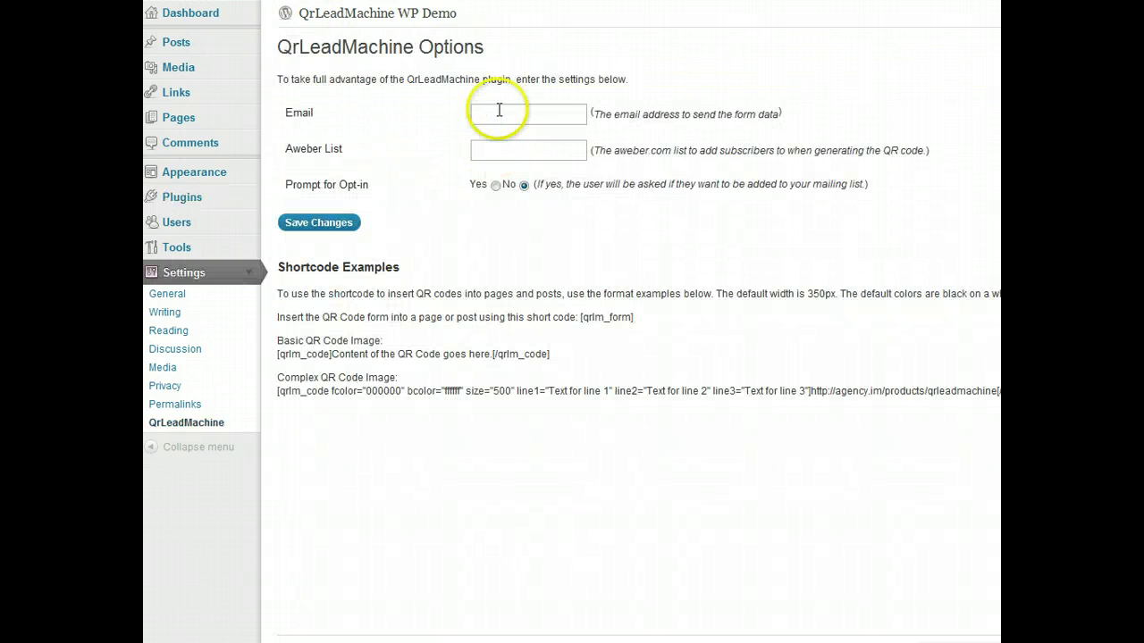
left_click(502, 113)
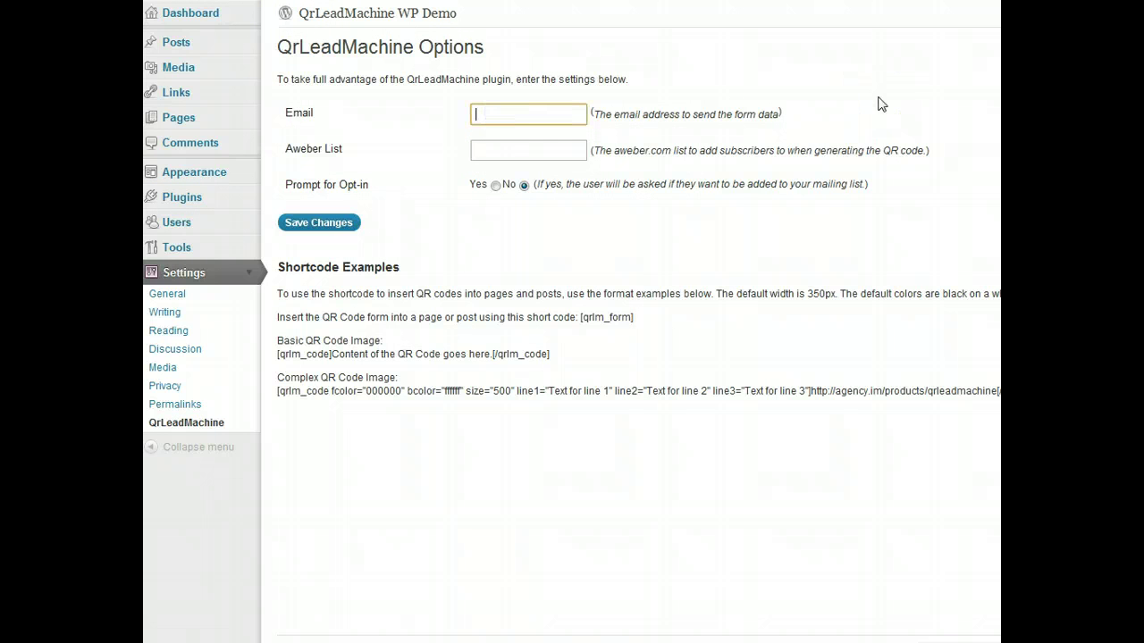
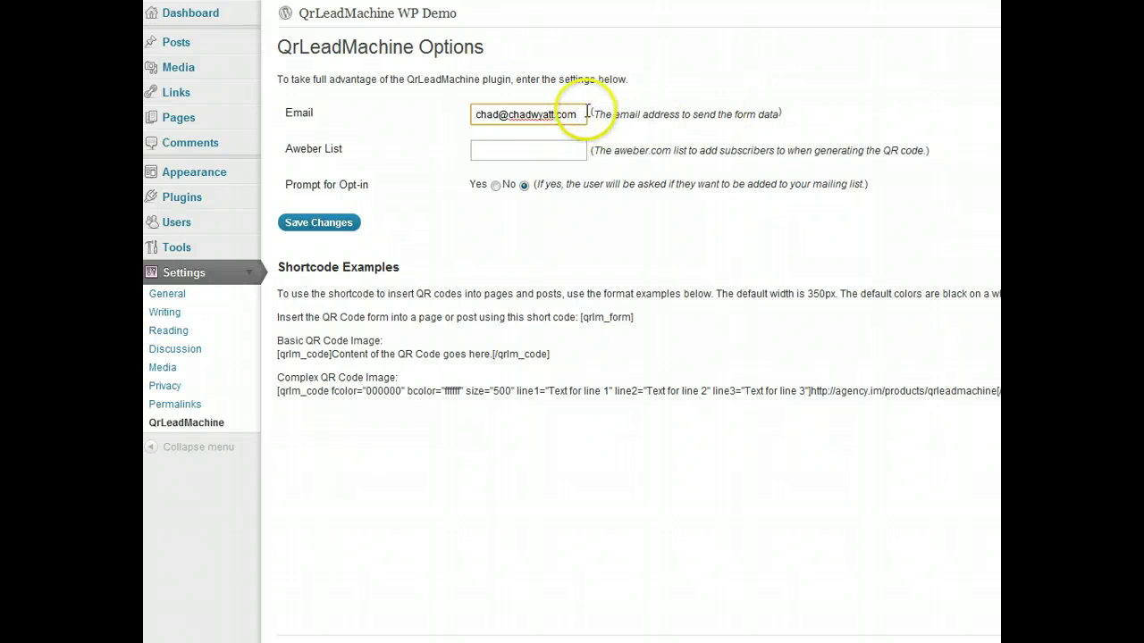
left_click_drag(581, 113, 471, 113)
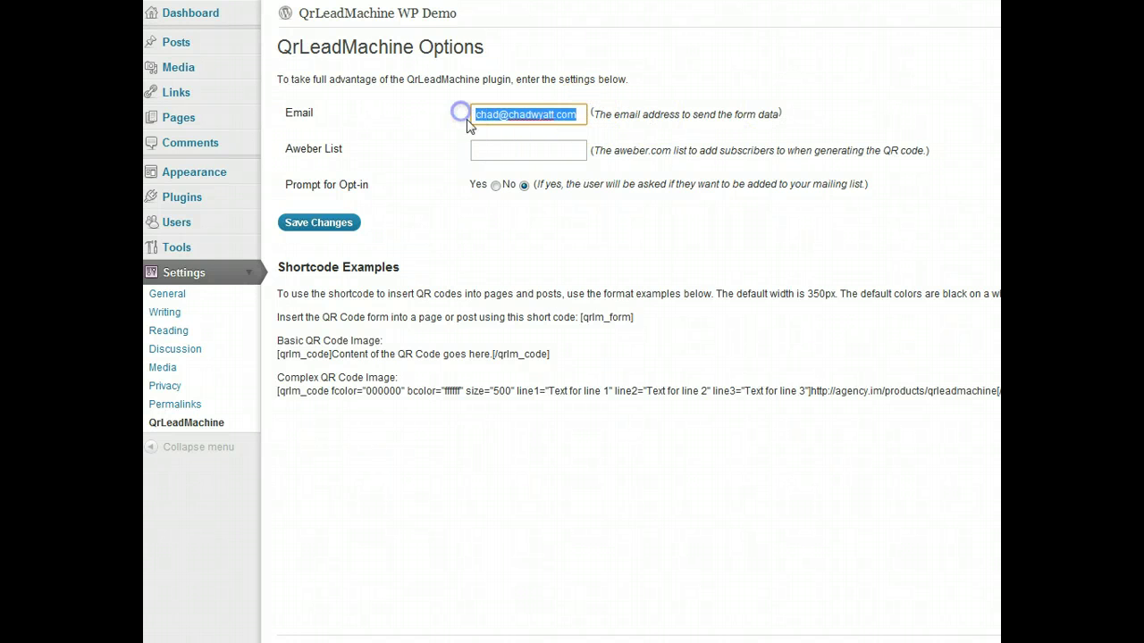
- Save the QrLeadMachine Options with the entered e-mail address
left_click(581, 114)
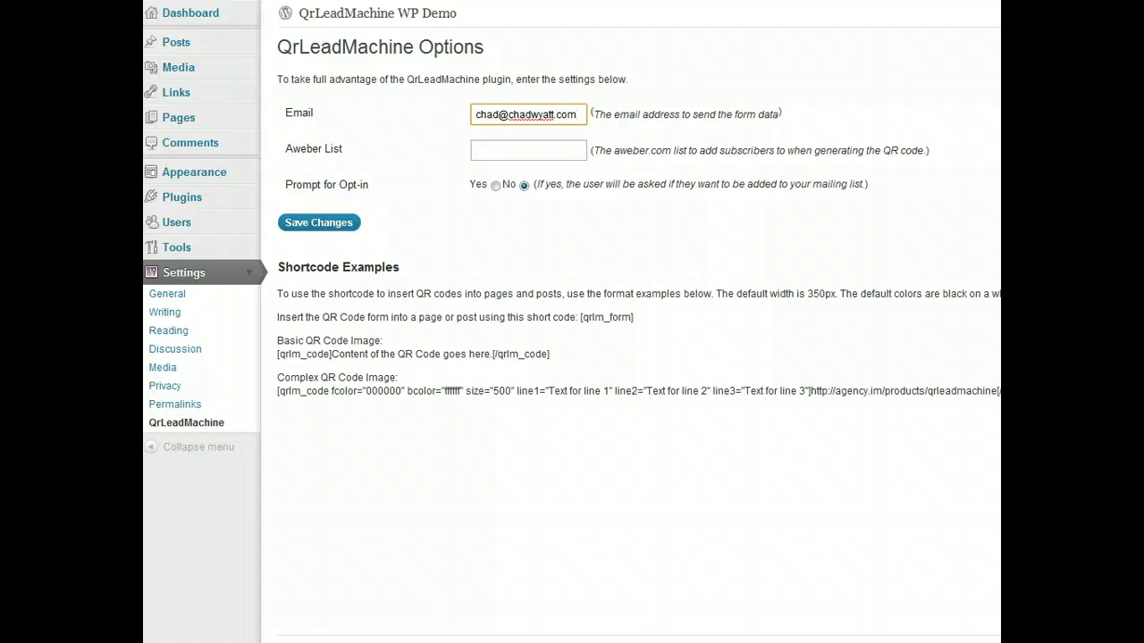
left_click(499, 148)
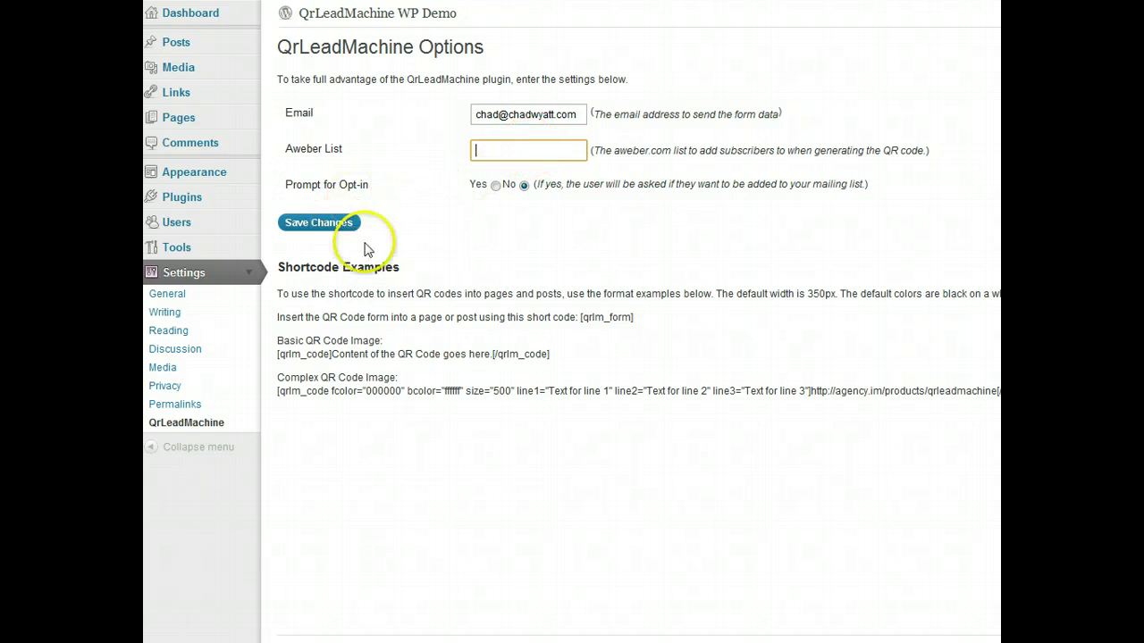
left_click(329, 229)
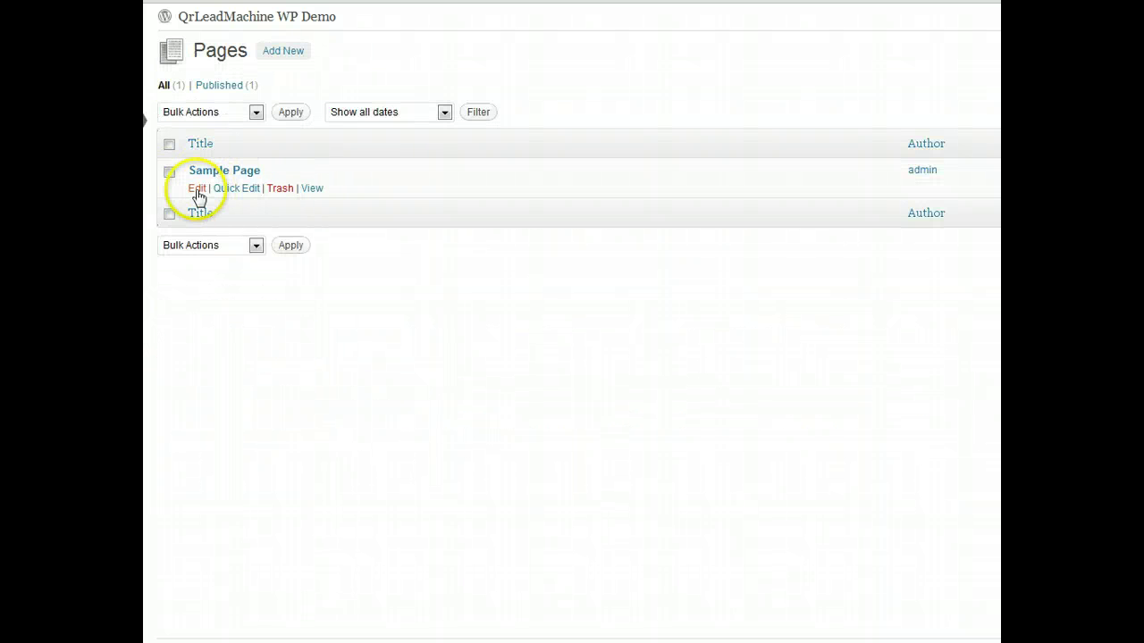
- Replace the Sample Page text with [qrlm_form], update it, and view the live page
left_click(196, 190)
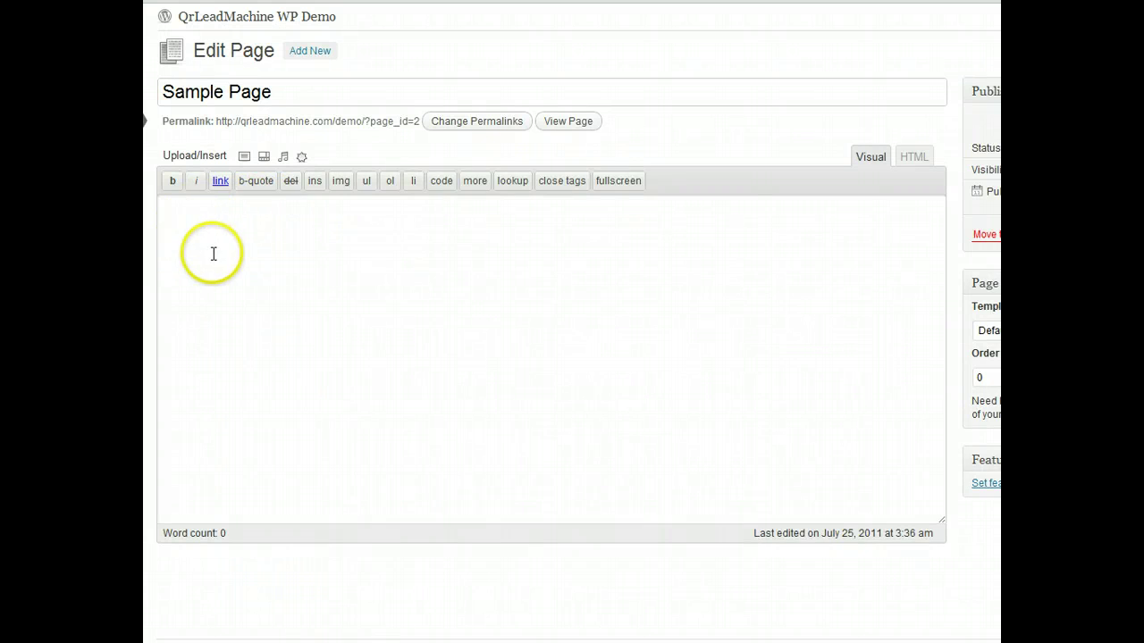
left_click(199, 213)
key("ctrl+a")
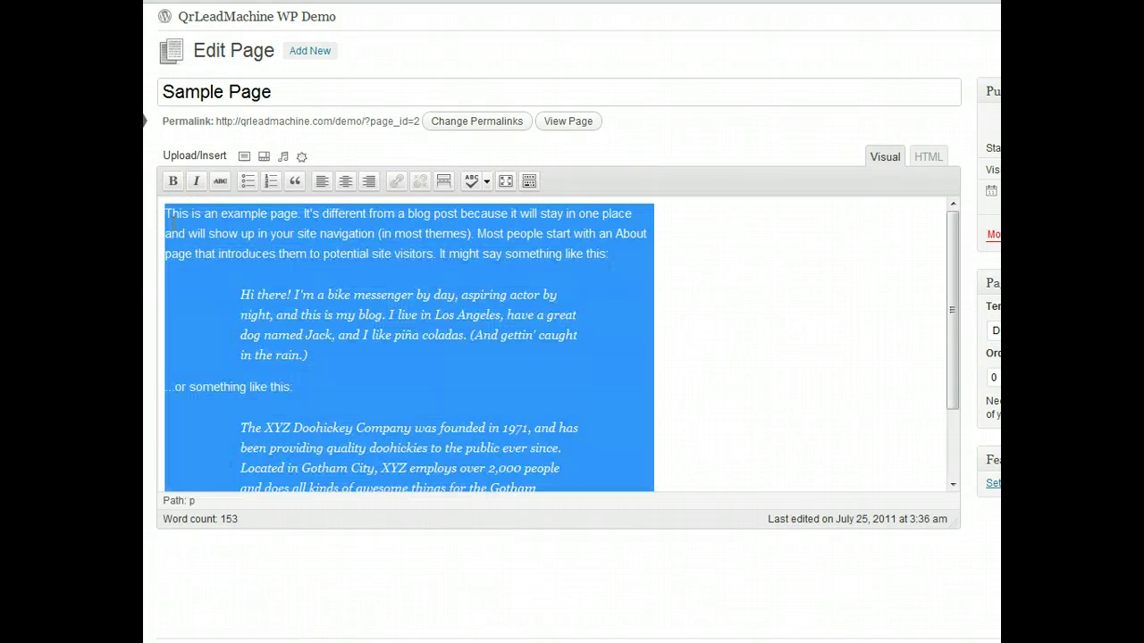
key("Delete")
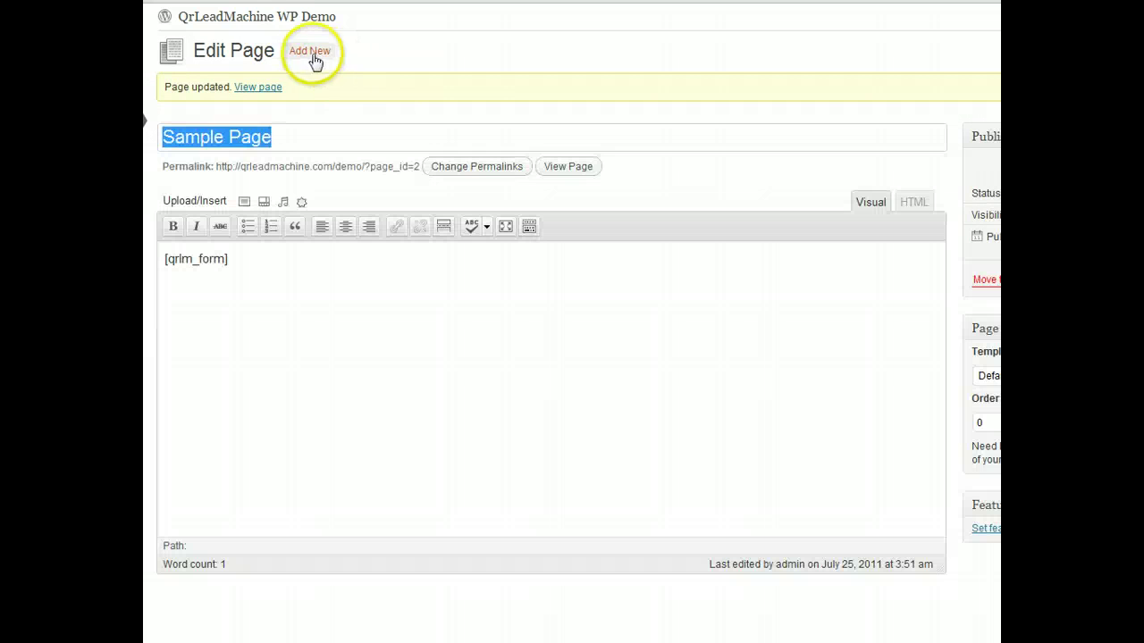
left_click(256, 89)
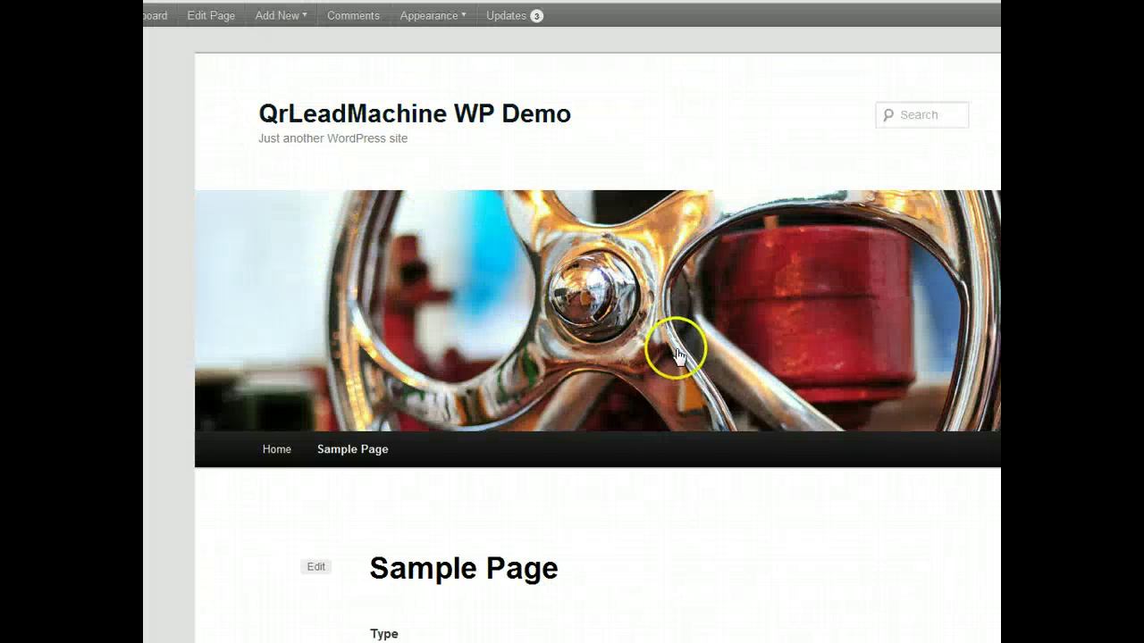
- Scroll through the live Sample Page's QrLeadMachine contact form
scroll(675, 354, "down", 1)
scroll(677, 335, "up", 1)
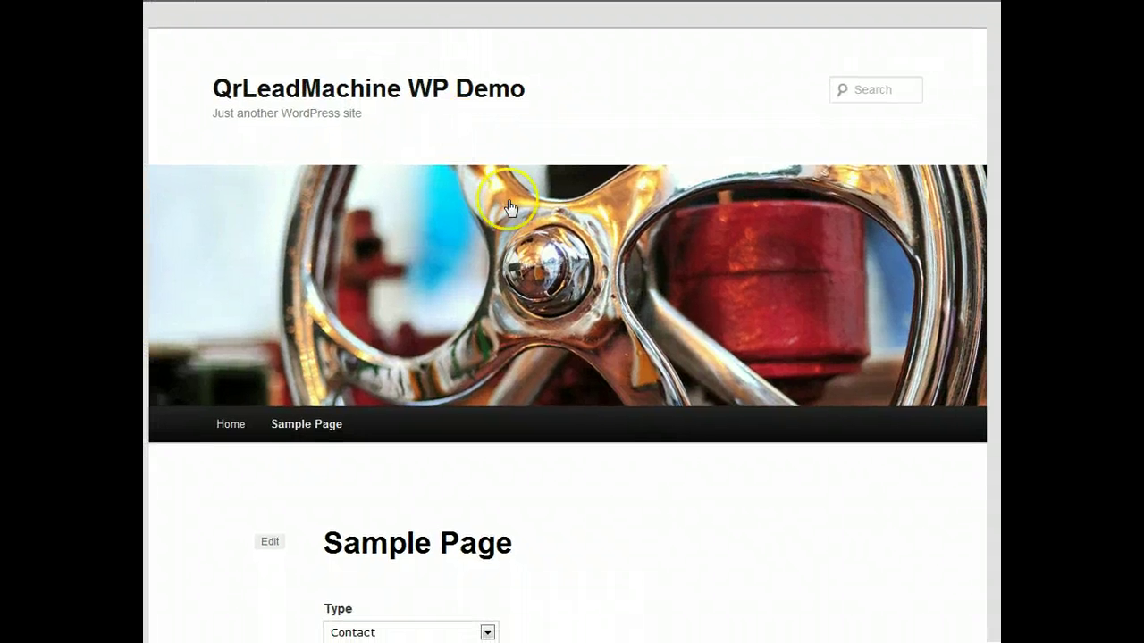
scroll(509, 207, "down", 3)
scroll(501, 188, "down", 1)
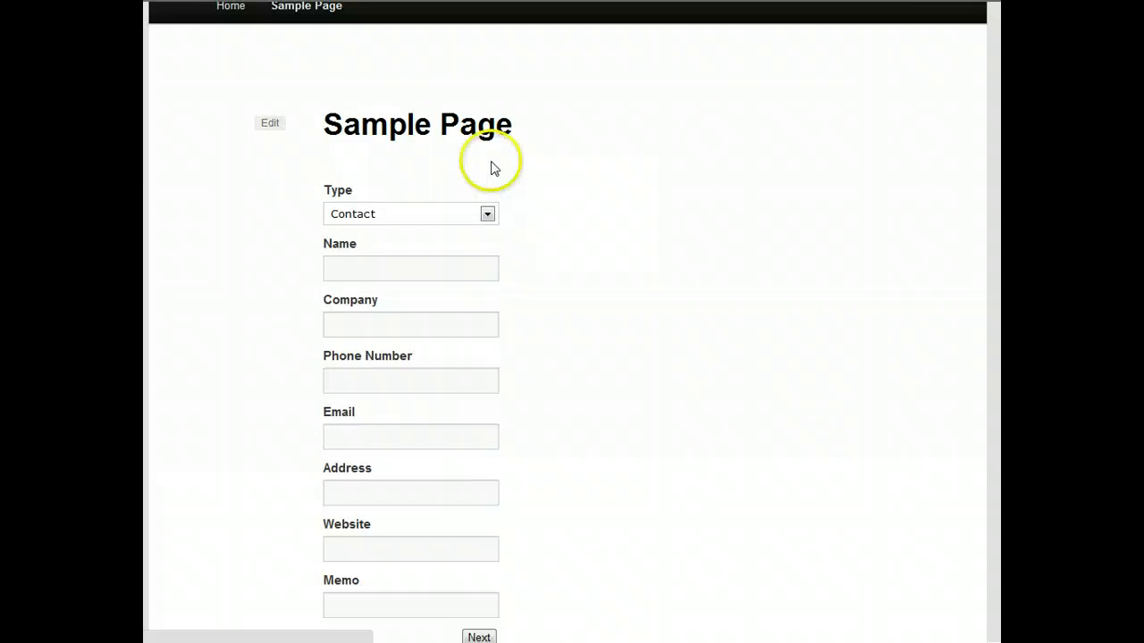
scroll(467, 209, "up", 2)
scroll(470, 224, "down", 3)
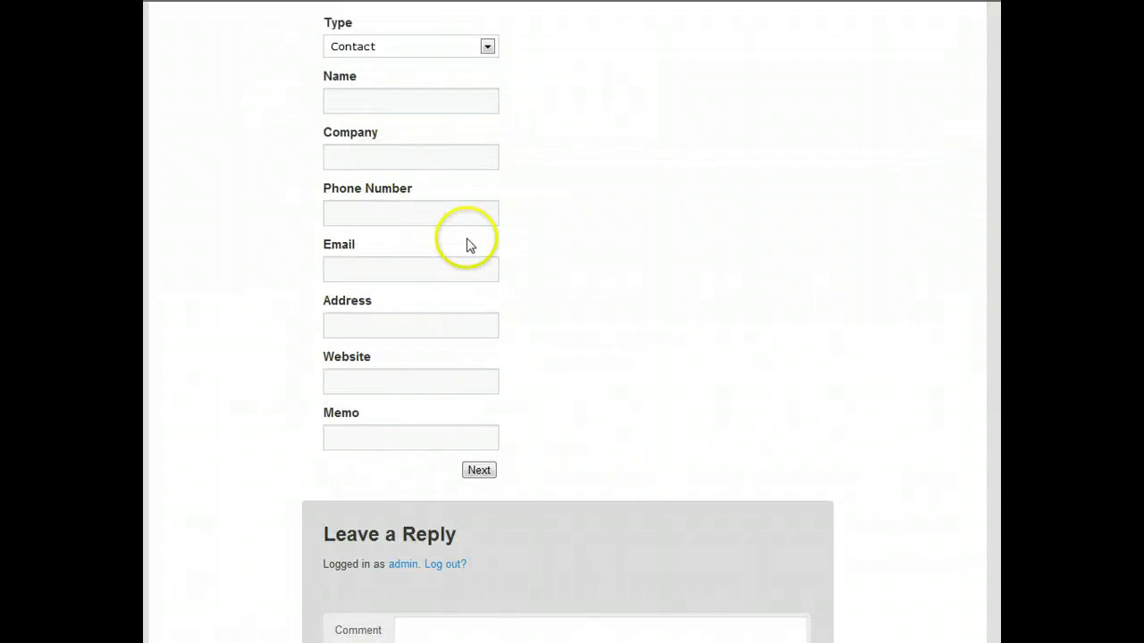
scroll(468, 243, "up", 1)
scroll(528, 187, "up", 5)
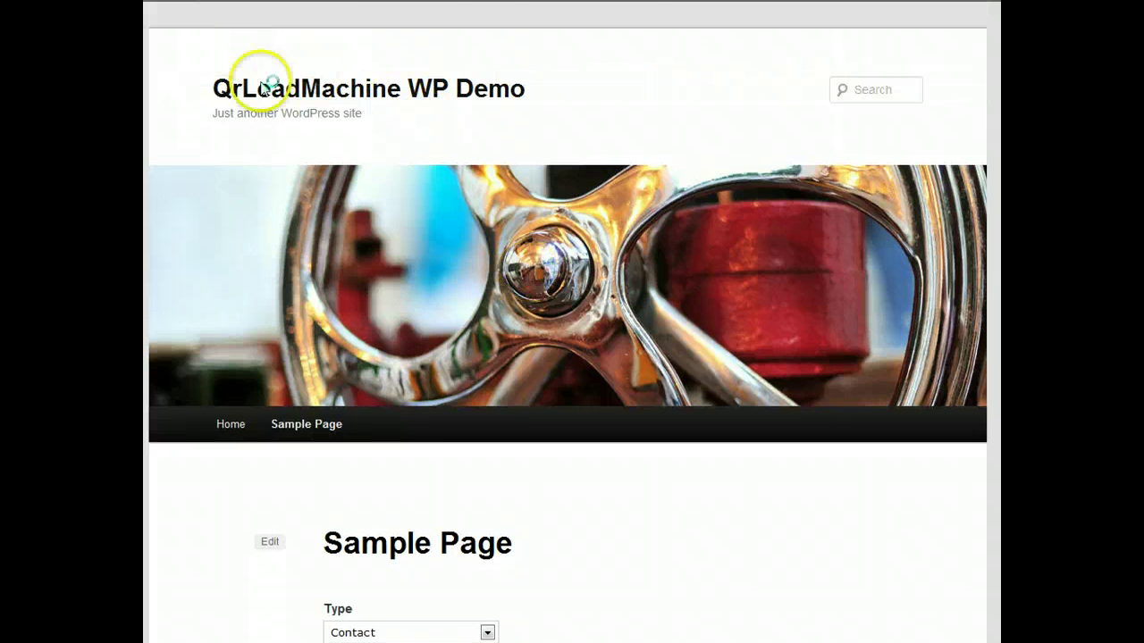
scroll(408, 247, "down", 5)
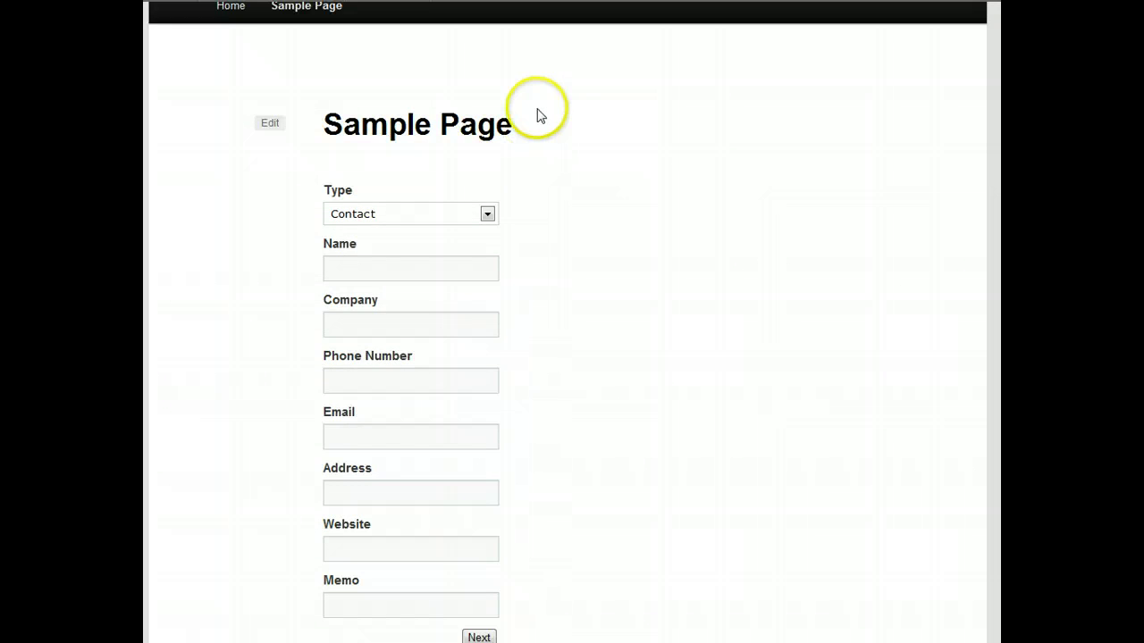
scroll(550, 121, "up", 5)
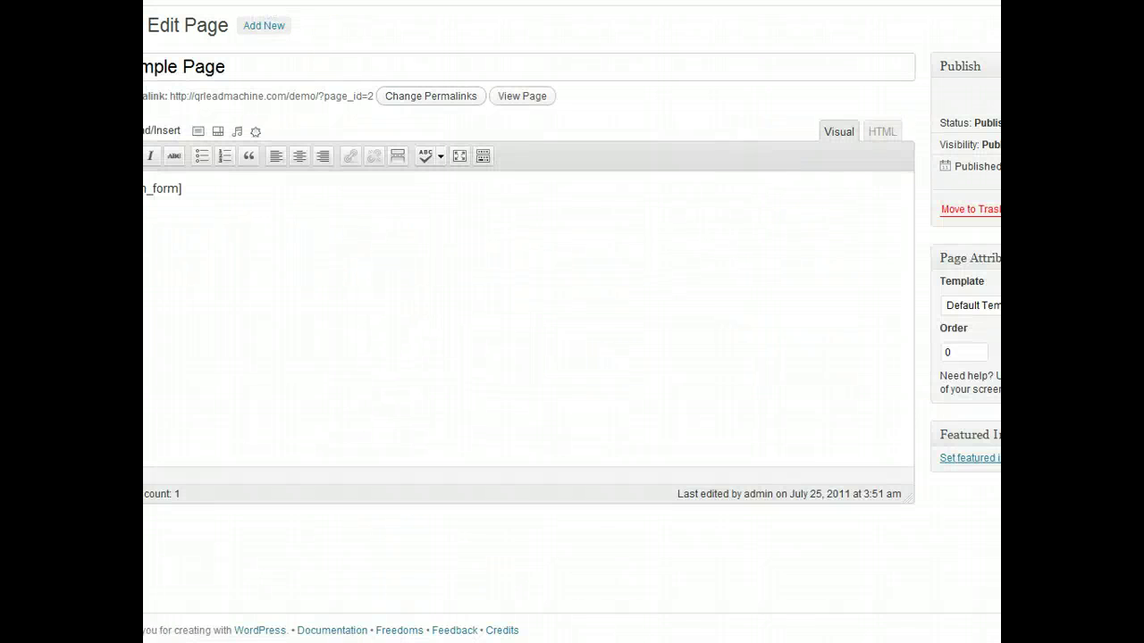
- Keep the Sample Page on Default Template and return to the live page
left_click(995, 310)
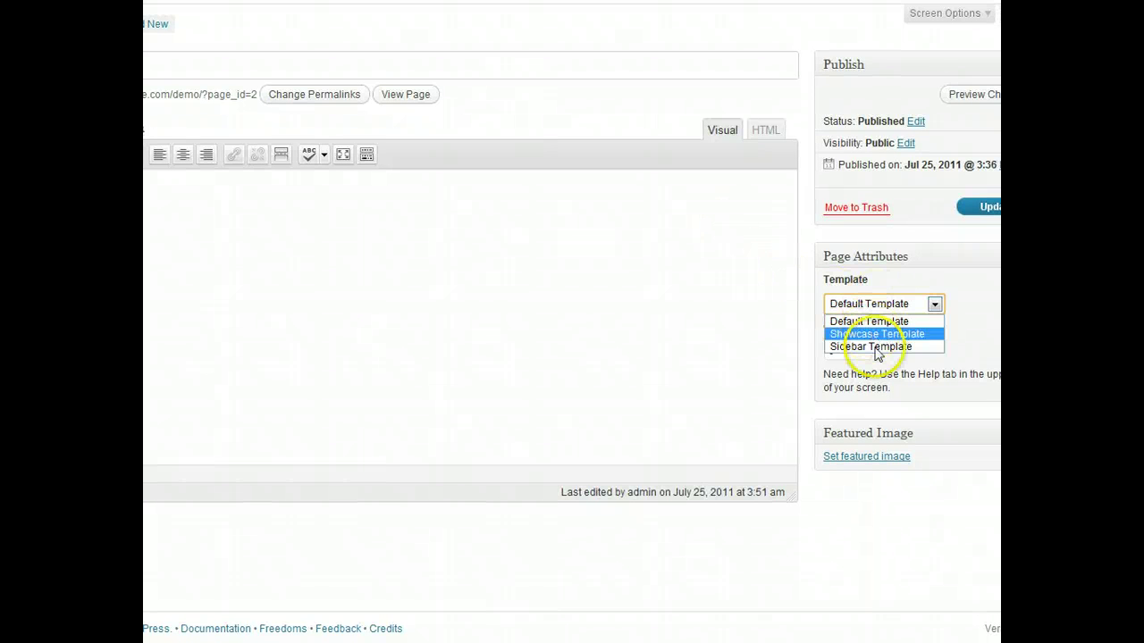
left_click(998, 343)
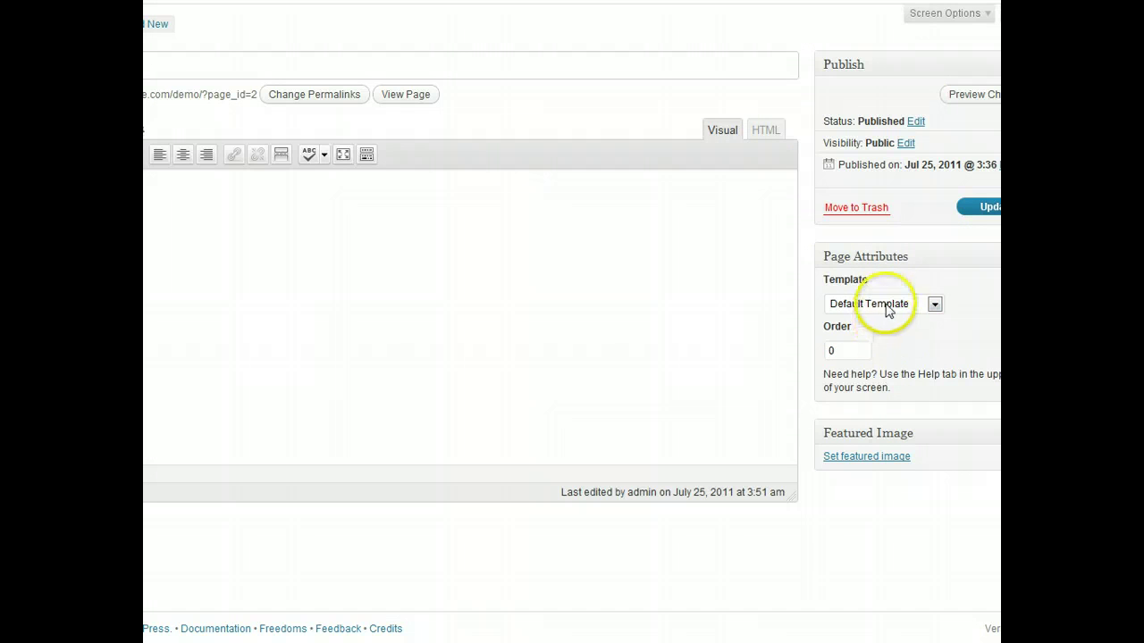
left_click(885, 305)
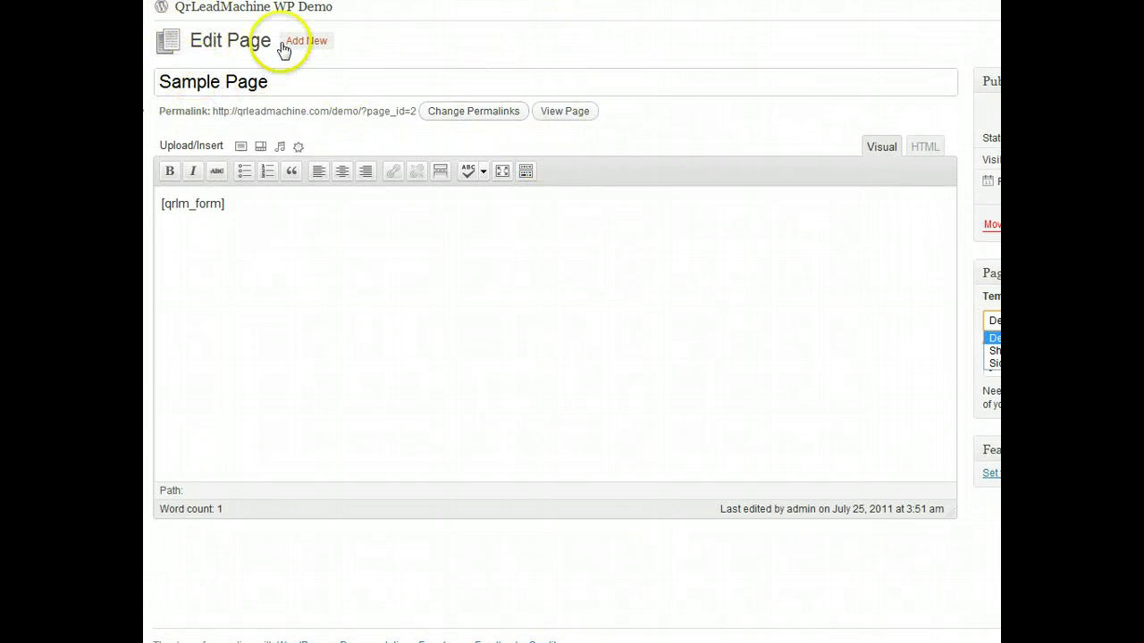
left_click(566, 113)
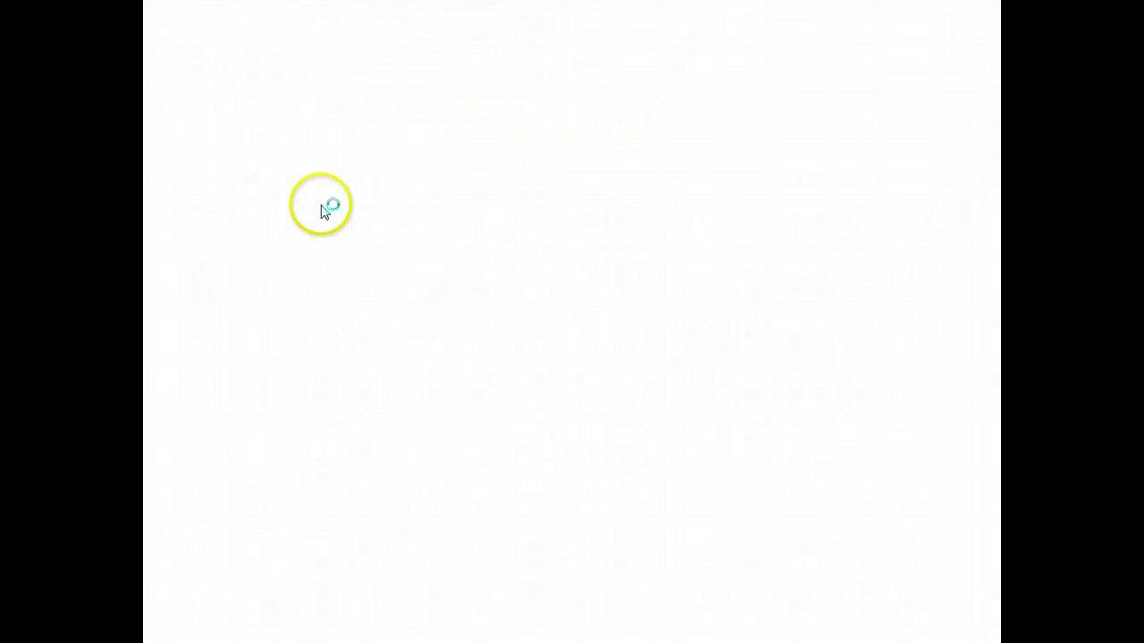
scroll(545, 305, "down", 5)
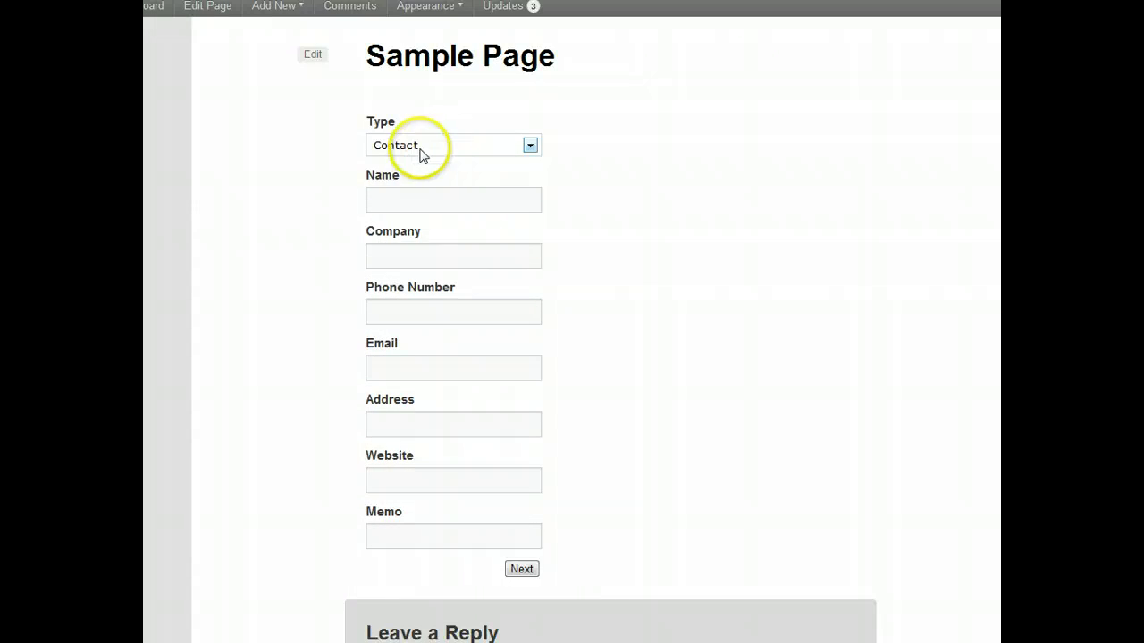
left_click(394, 200)
scroll(358, 210, "down", 1)
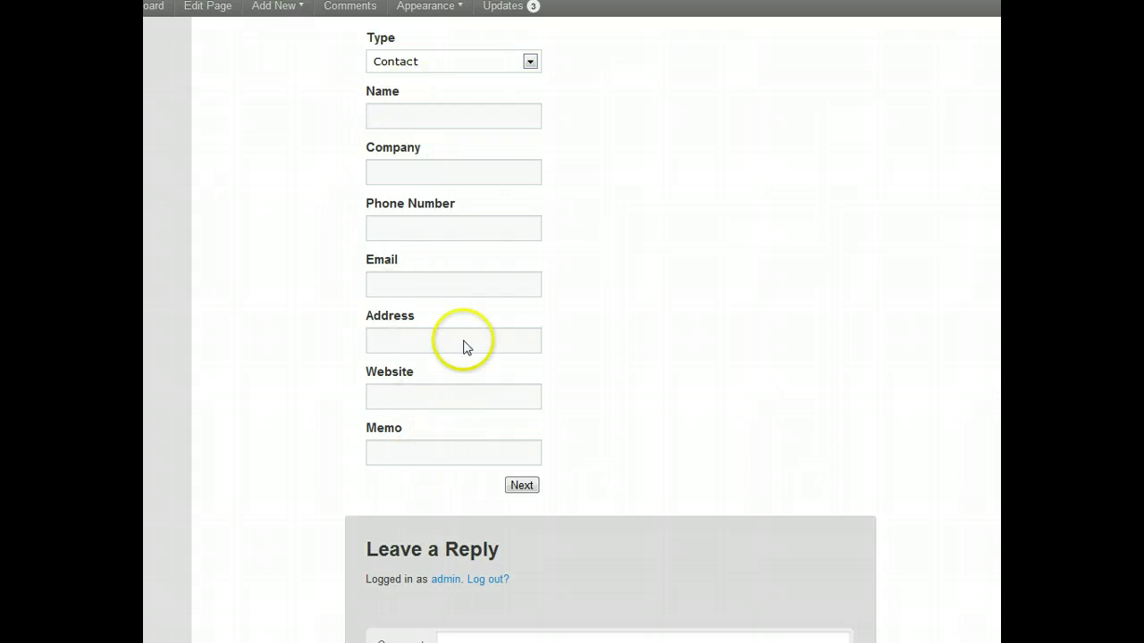
left_click(432, 62)
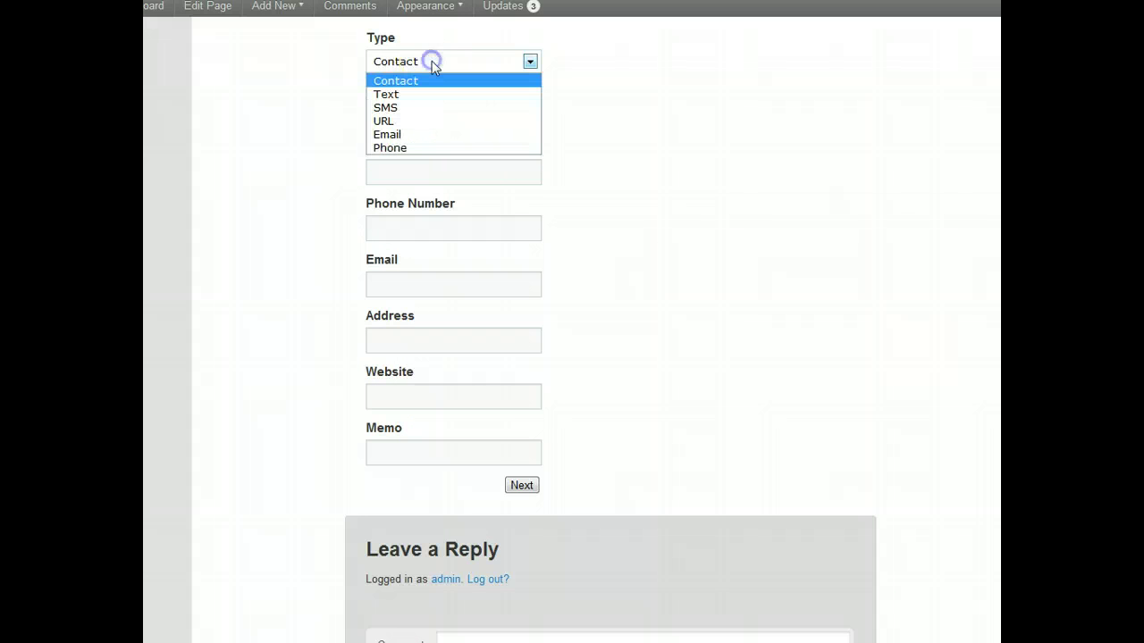
left_click(409, 122)
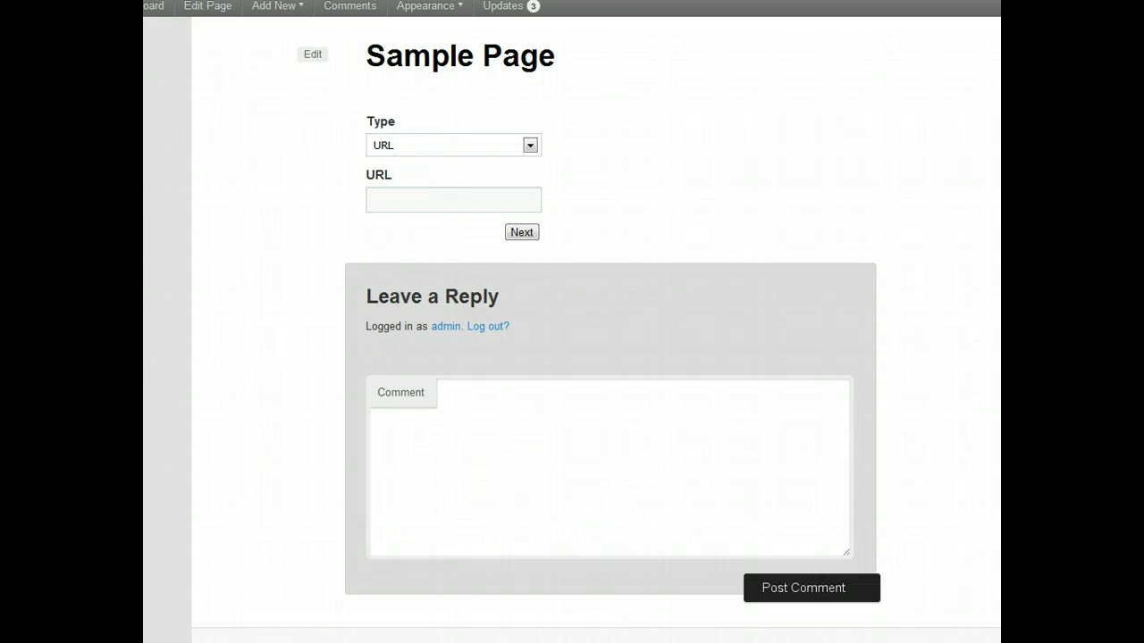
left_click(483, 197)
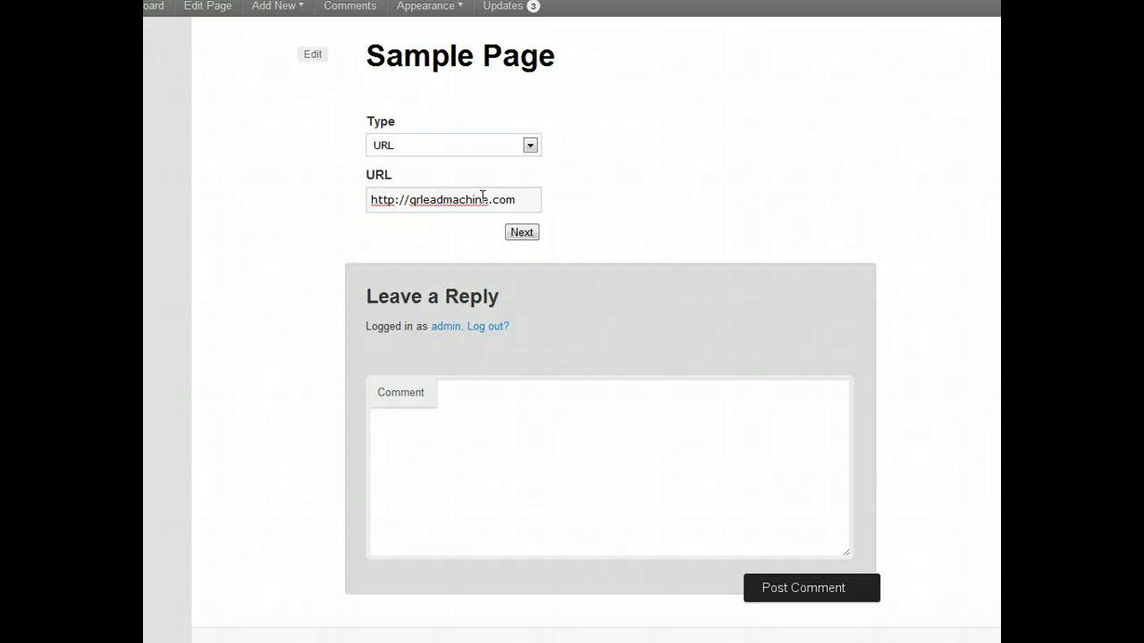
left_click(522, 232)
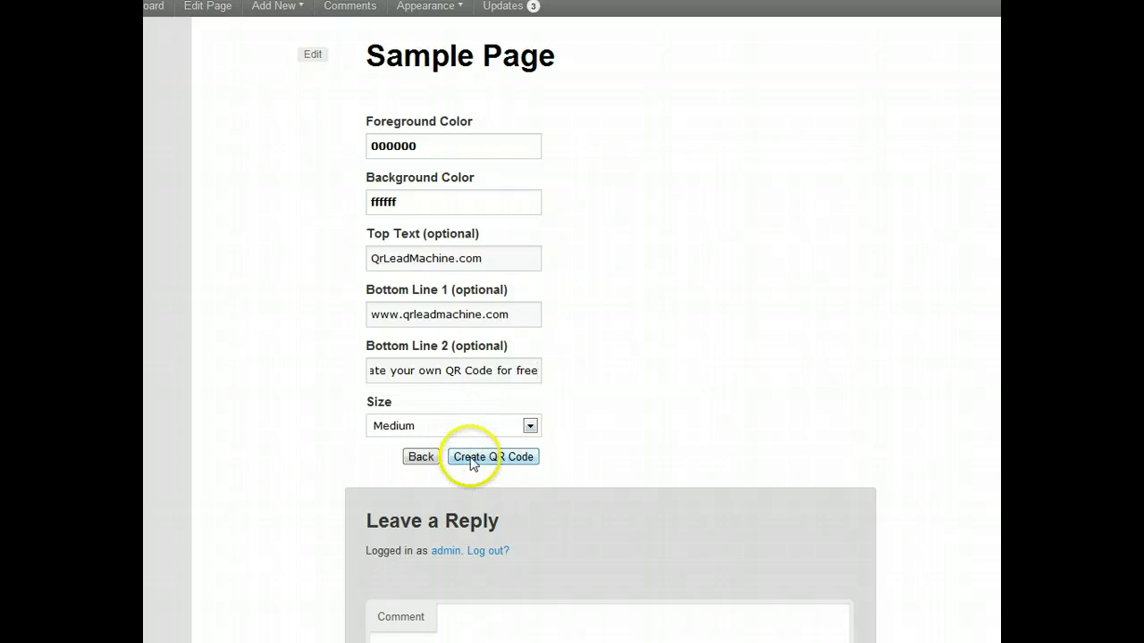
- Create the QR code and show the downloaded qrcode.png in its folder
left_click(471, 458)
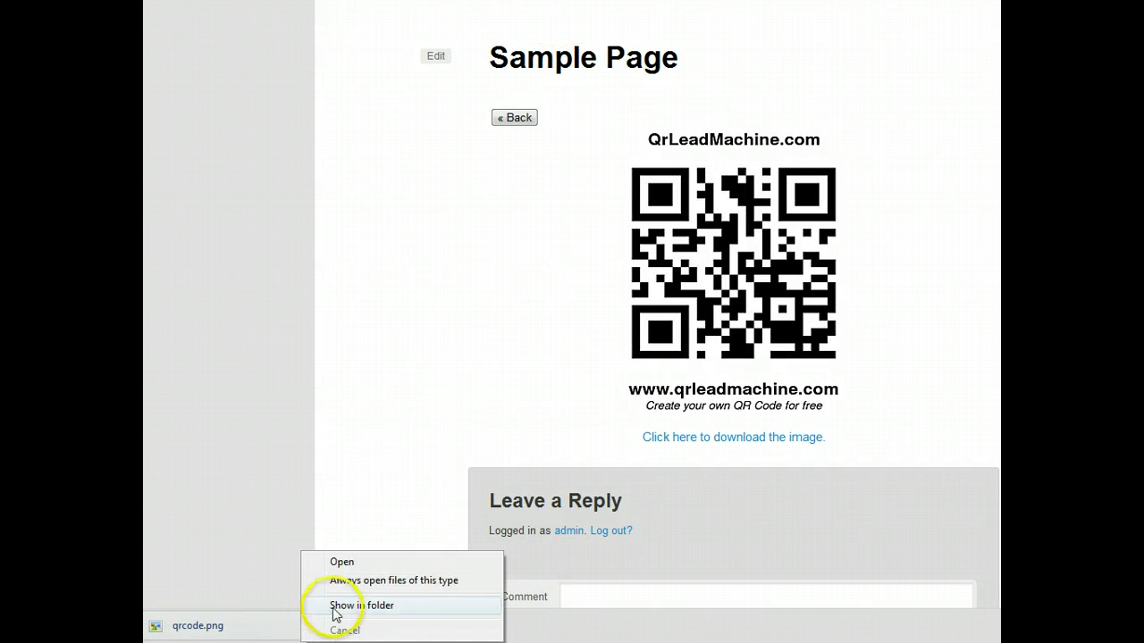
left_click(781, 61)
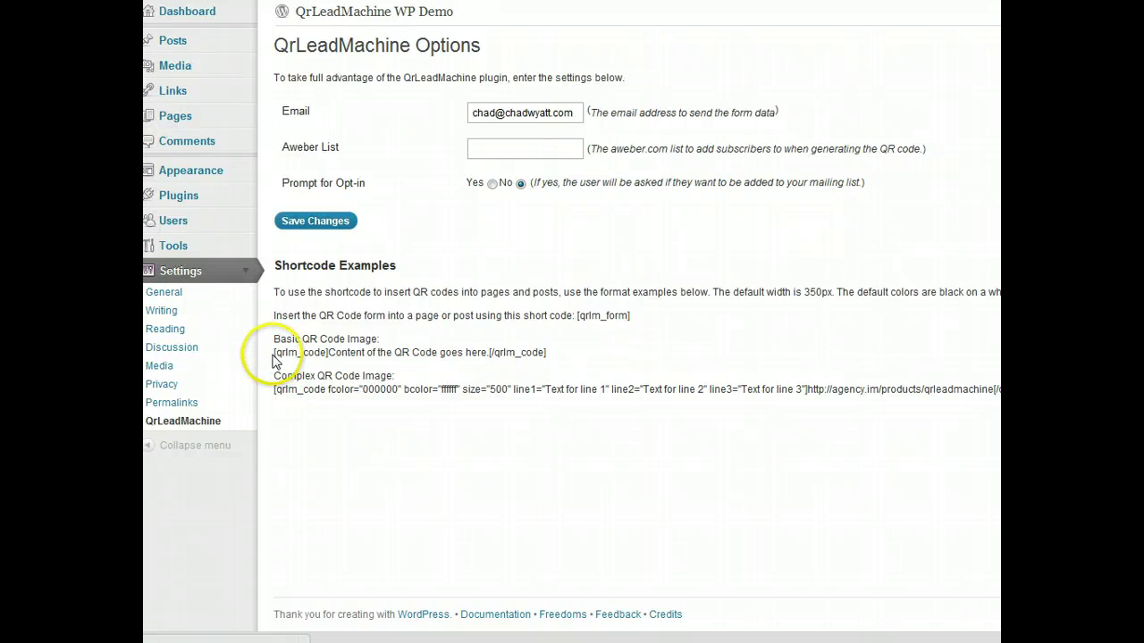
- Copy the basic [qrlm_code] shortcode example from the options page and go to Pages
left_click_drag(577, 315, 630, 316)
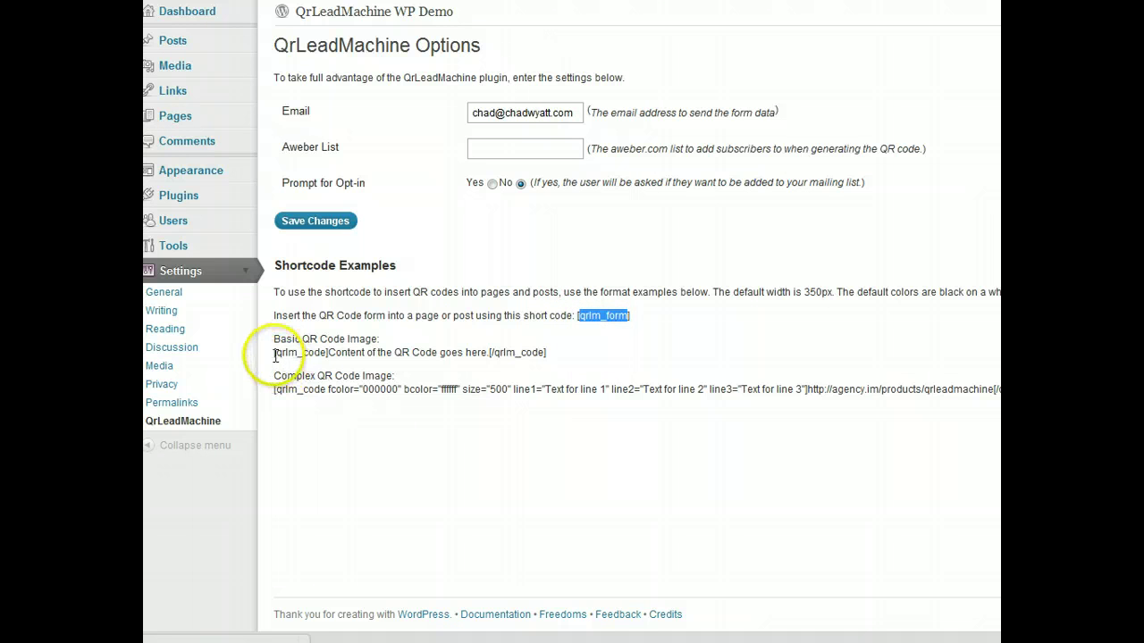
left_click_drag(275, 355, 520, 353)
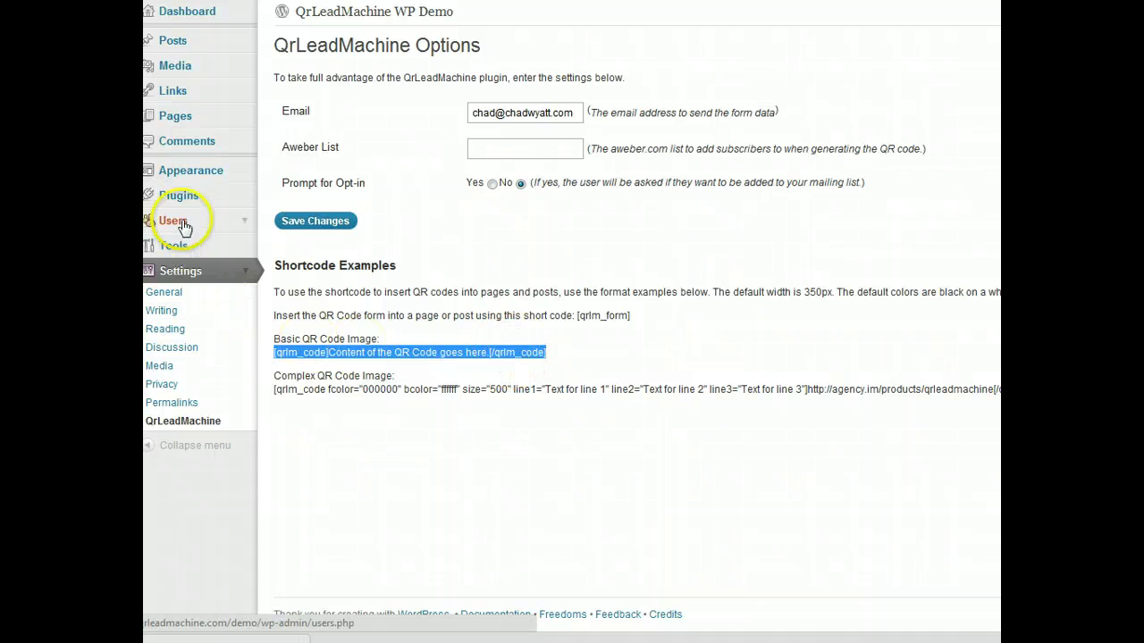
left_click(207, 124)
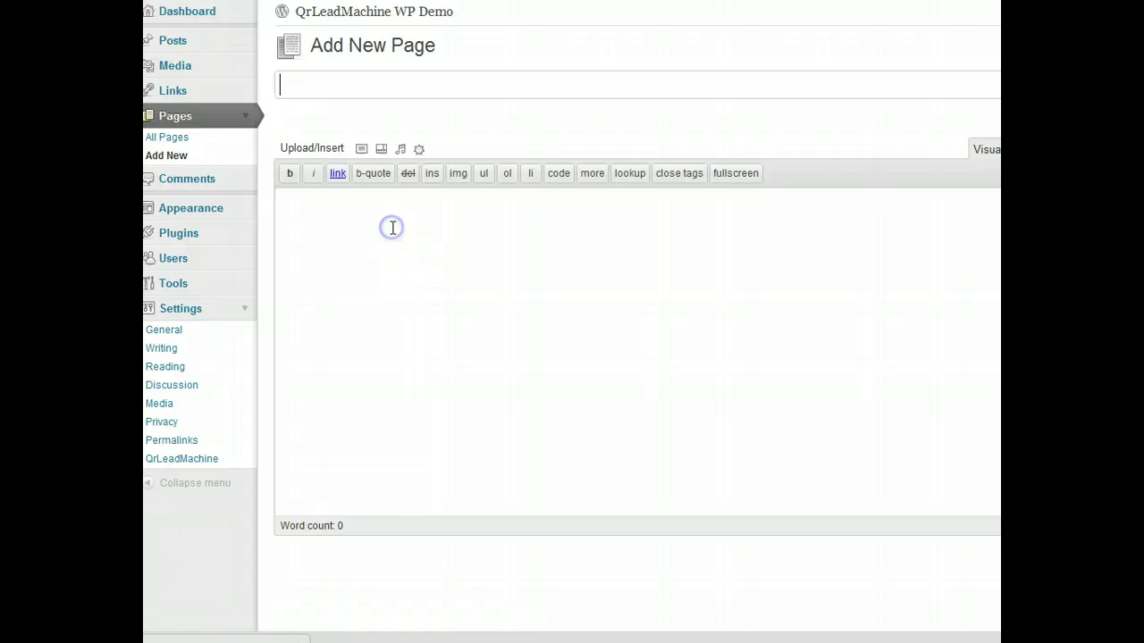
type("[qrlm_code]Content of the QR Code goes here.[/qrlm_code]")
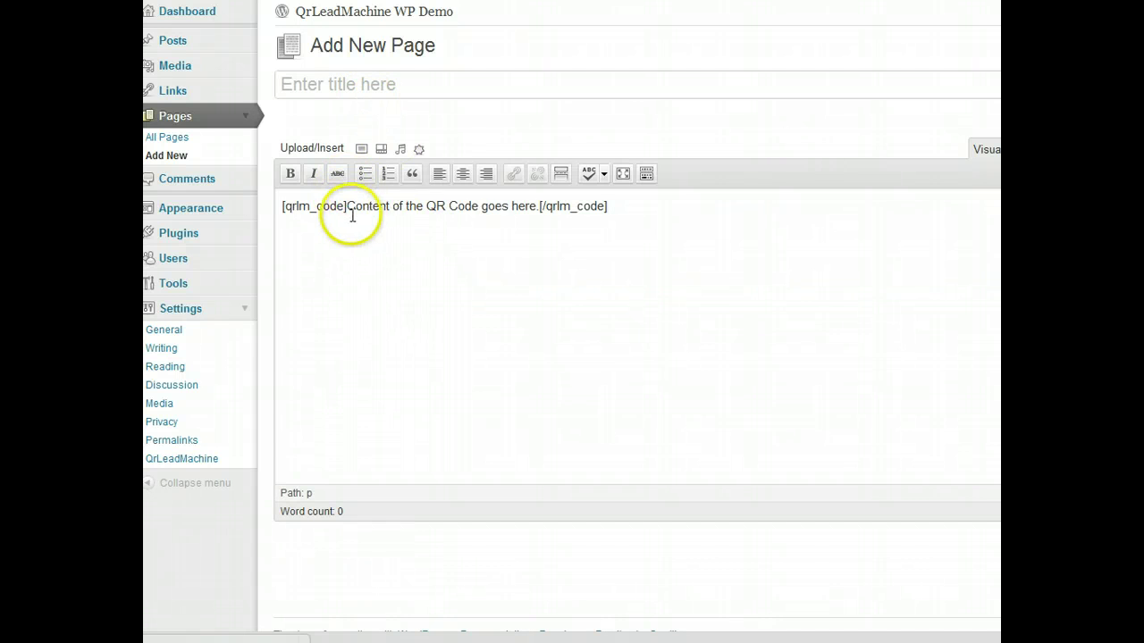
left_click_drag(348, 206, 542, 207)
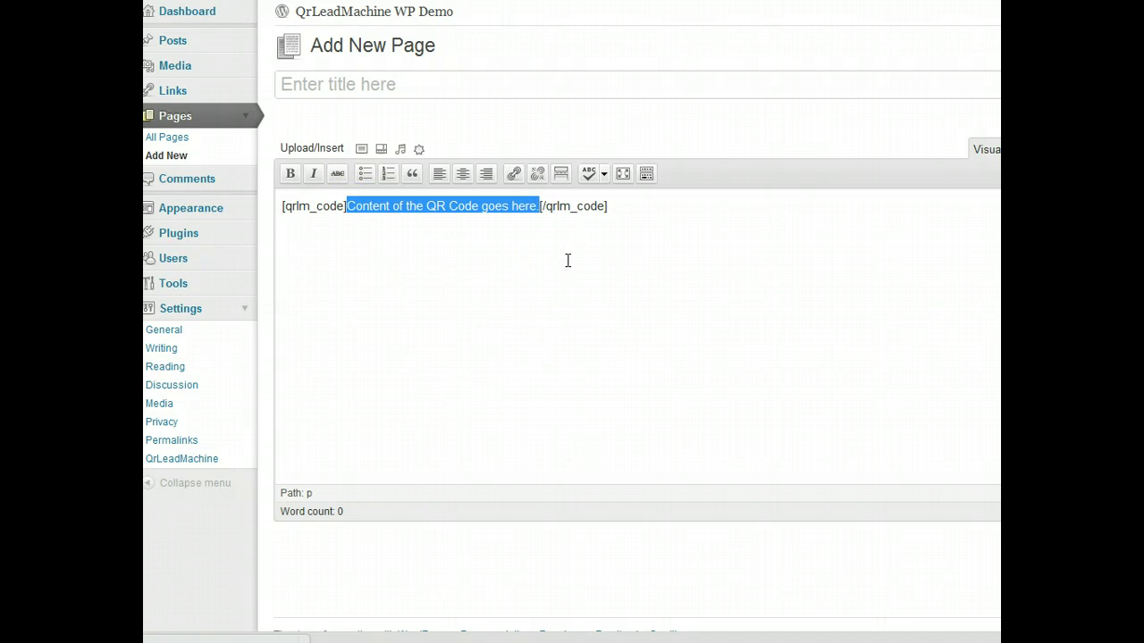
type("http://")
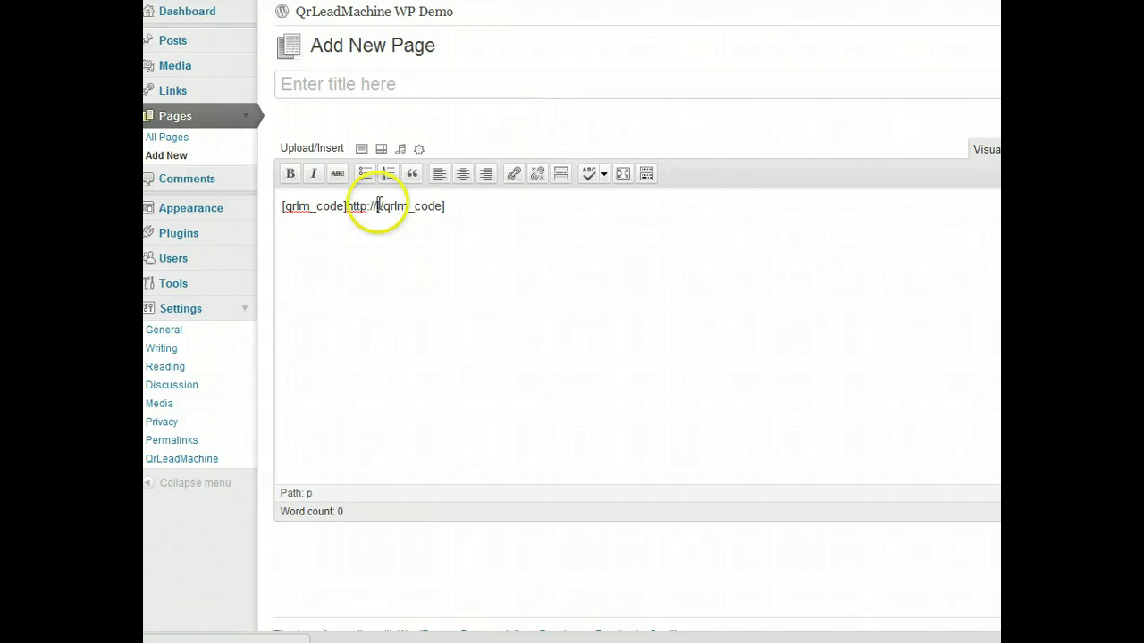
left_click(376, 206)
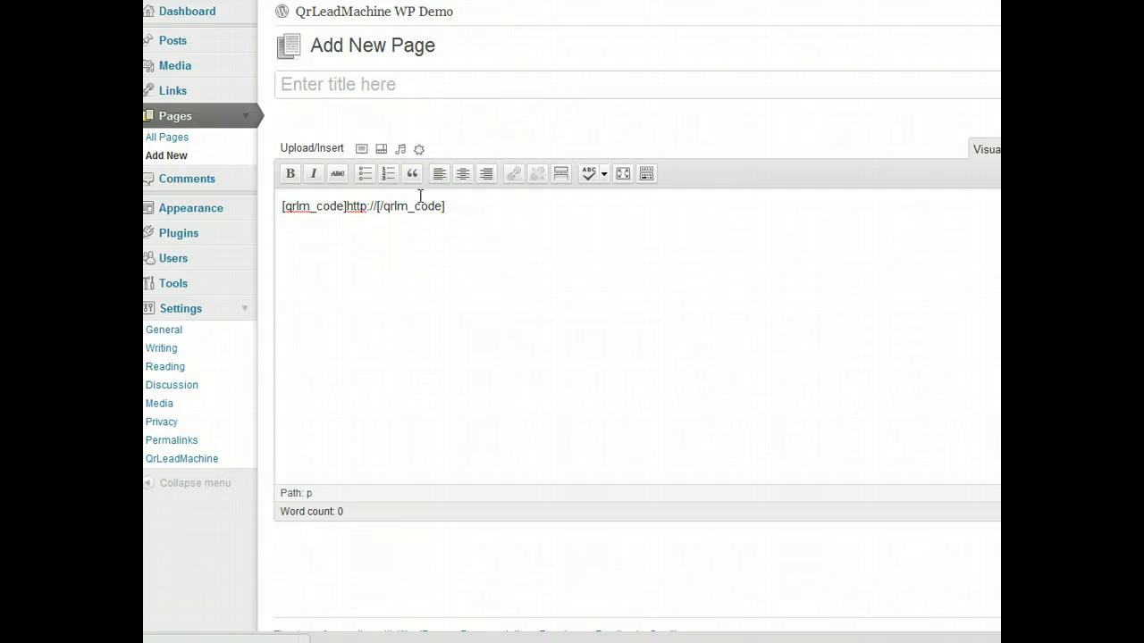
type("qrlea")
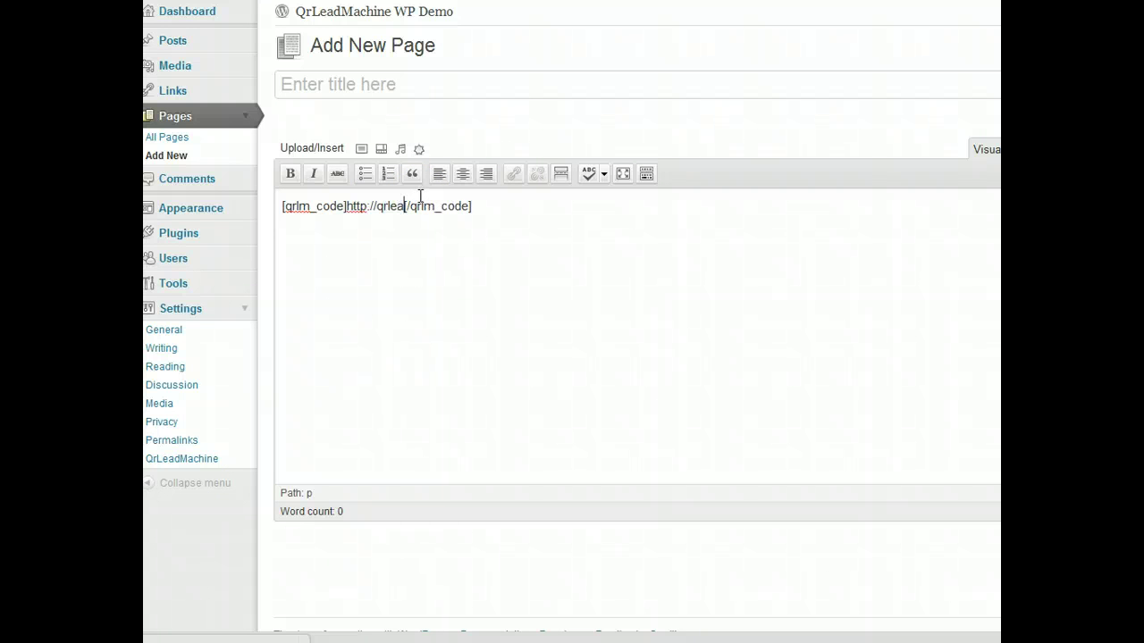
type("dmachine.com/demo")
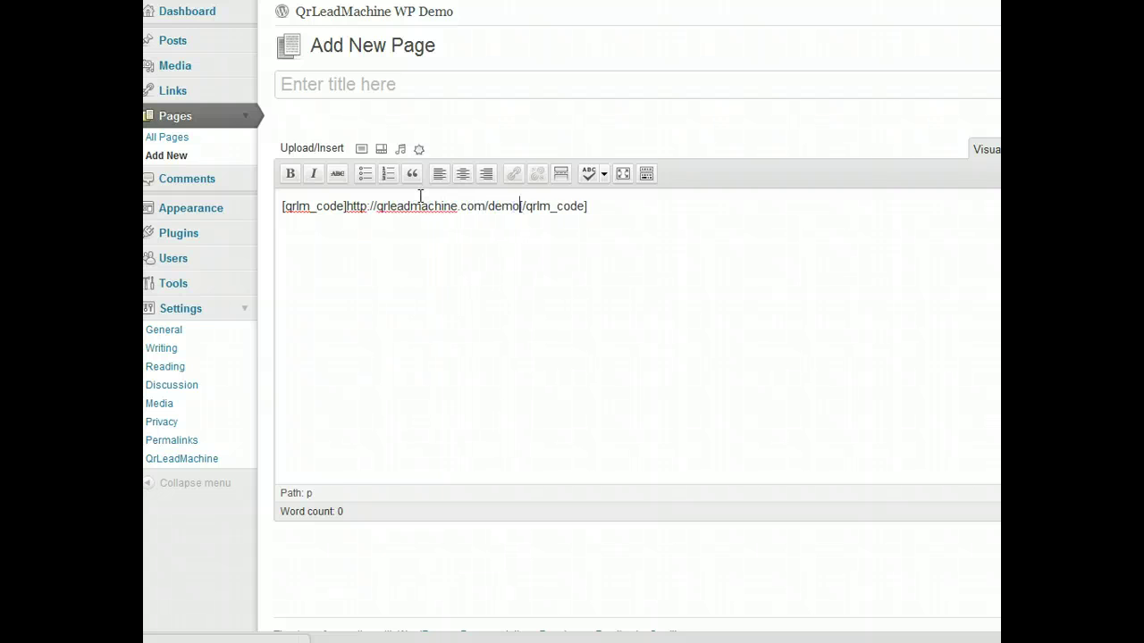
left_click(999, 252)
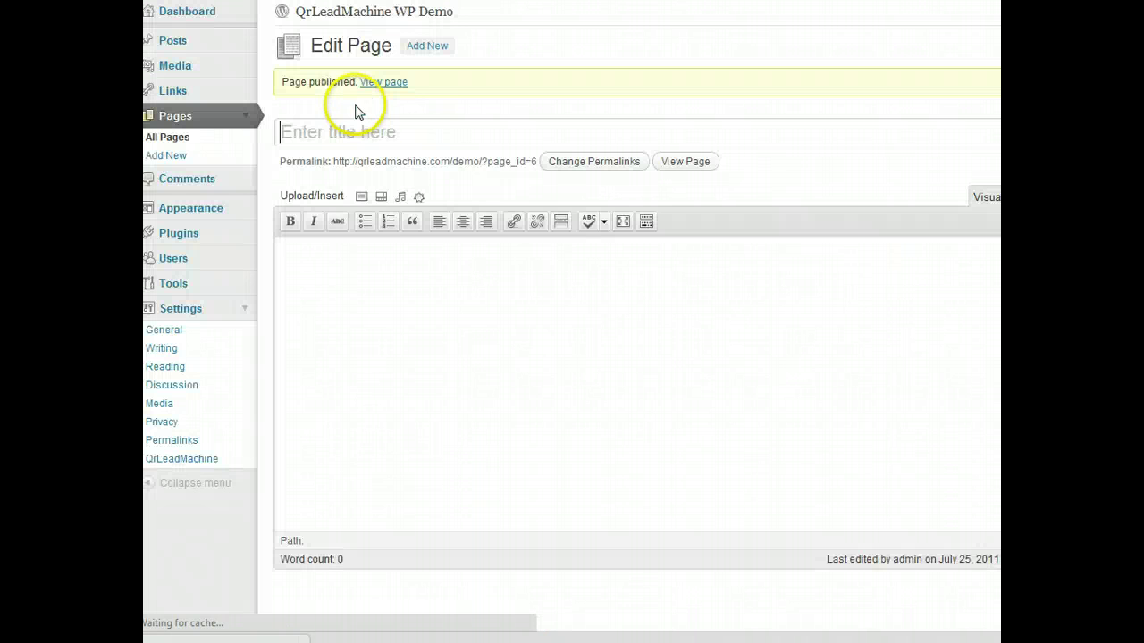
- View the newly published page on the live site and scroll through it to check its rendered QR code
left_click(343, 138)
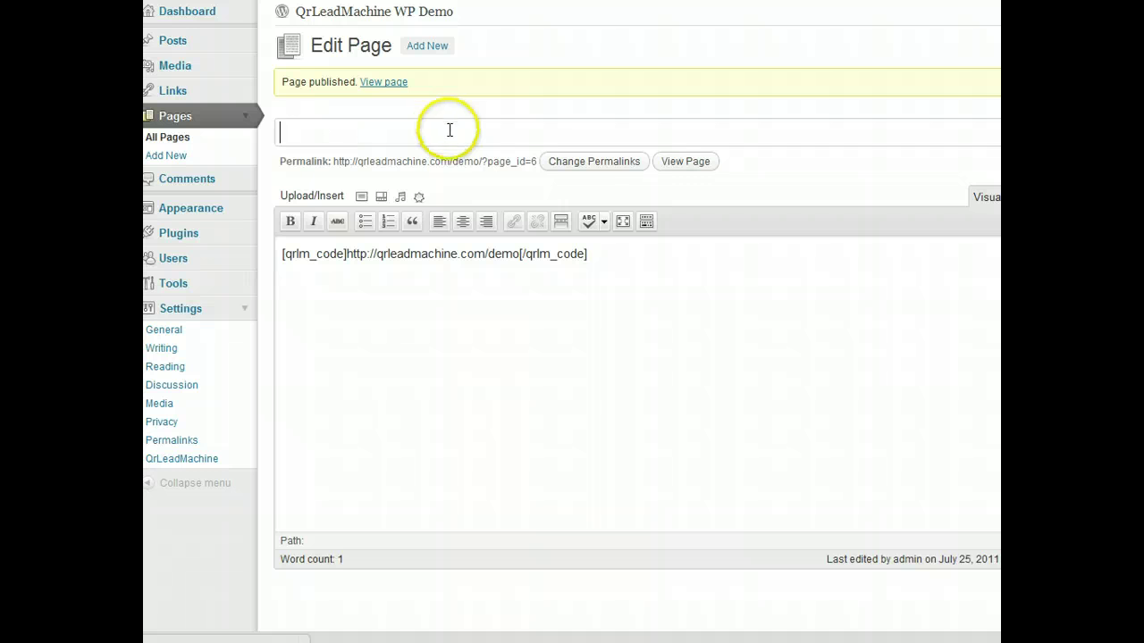
left_click(373, 81)
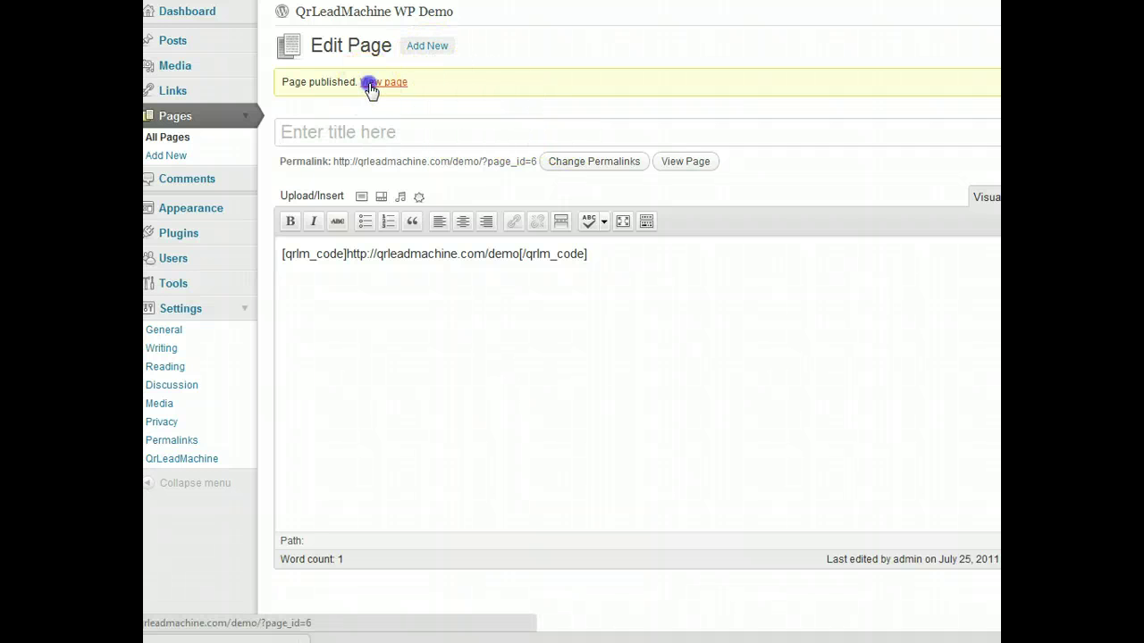
scroll(593, 306, "down", 5)
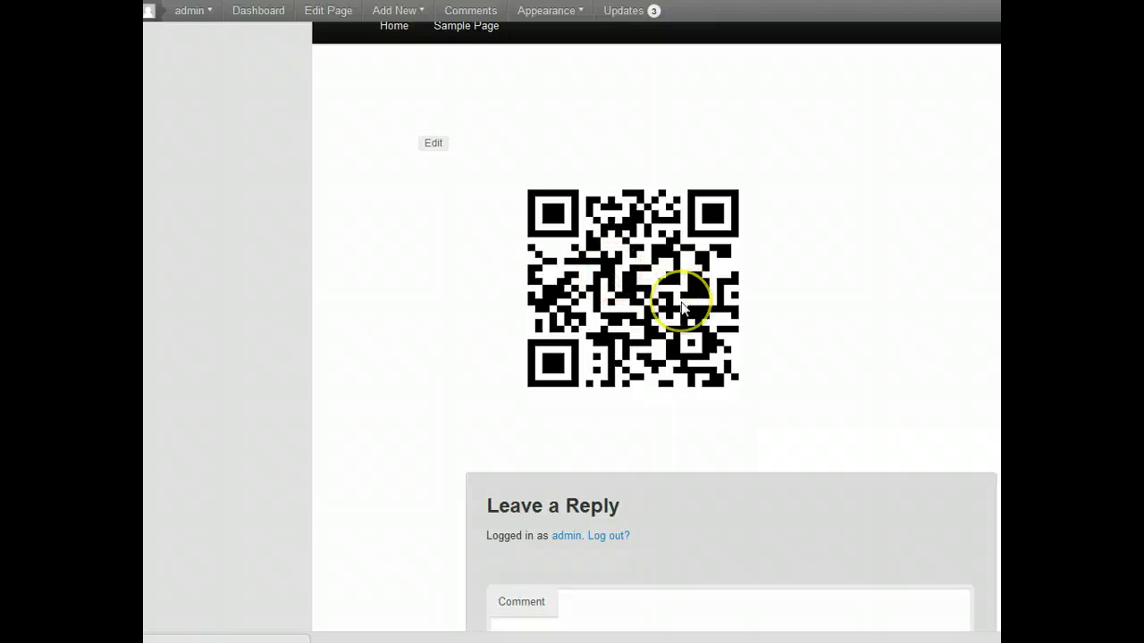
scroll(796, 327, "up", 3)
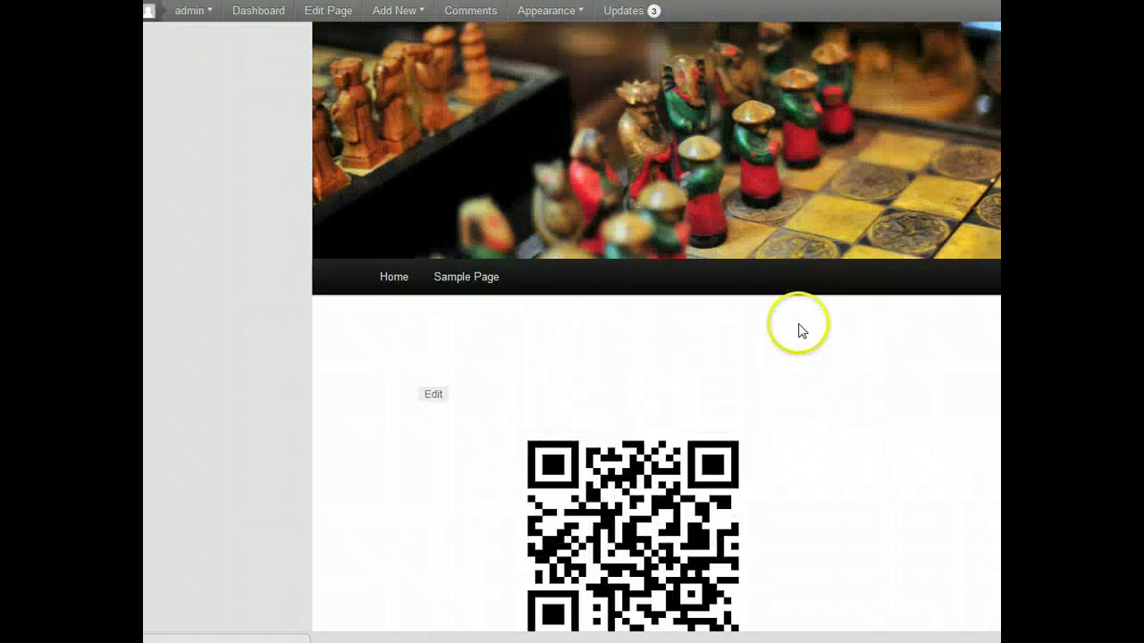
scroll(684, 378, "down", 1)
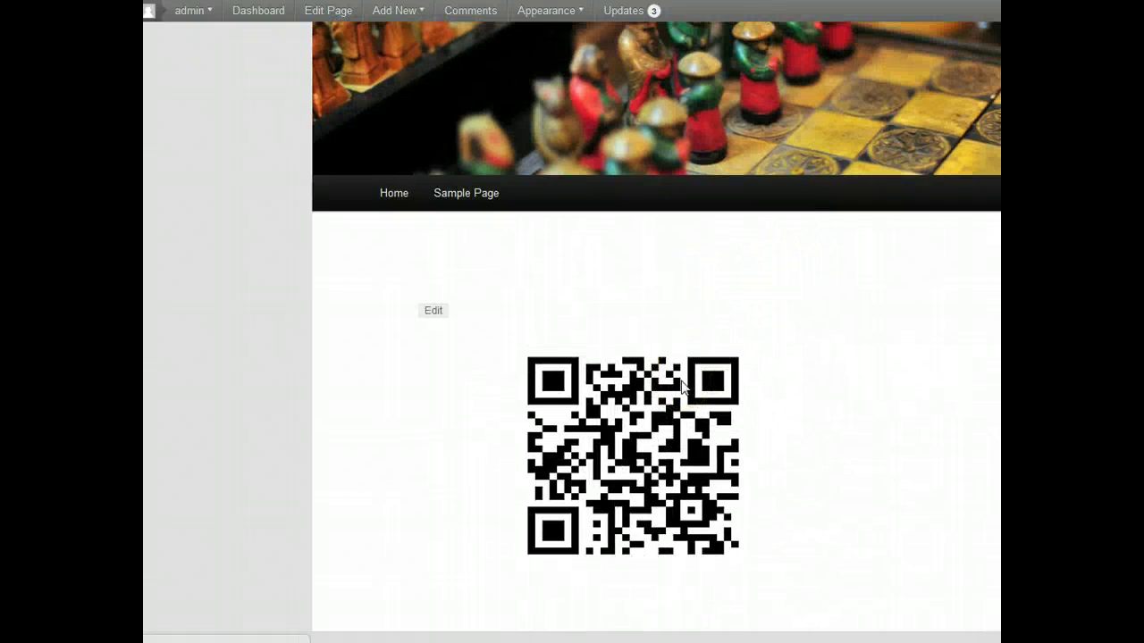
scroll(683, 386, "up", 3)
scroll(683, 384, "down", 2)
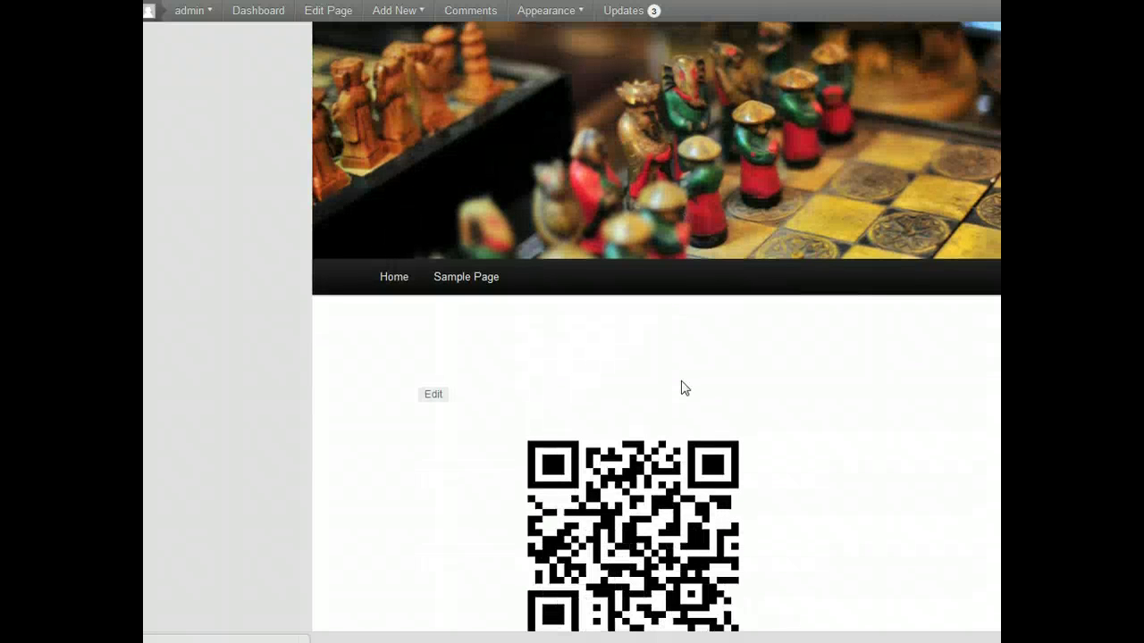
scroll(685, 387, "down", 1)
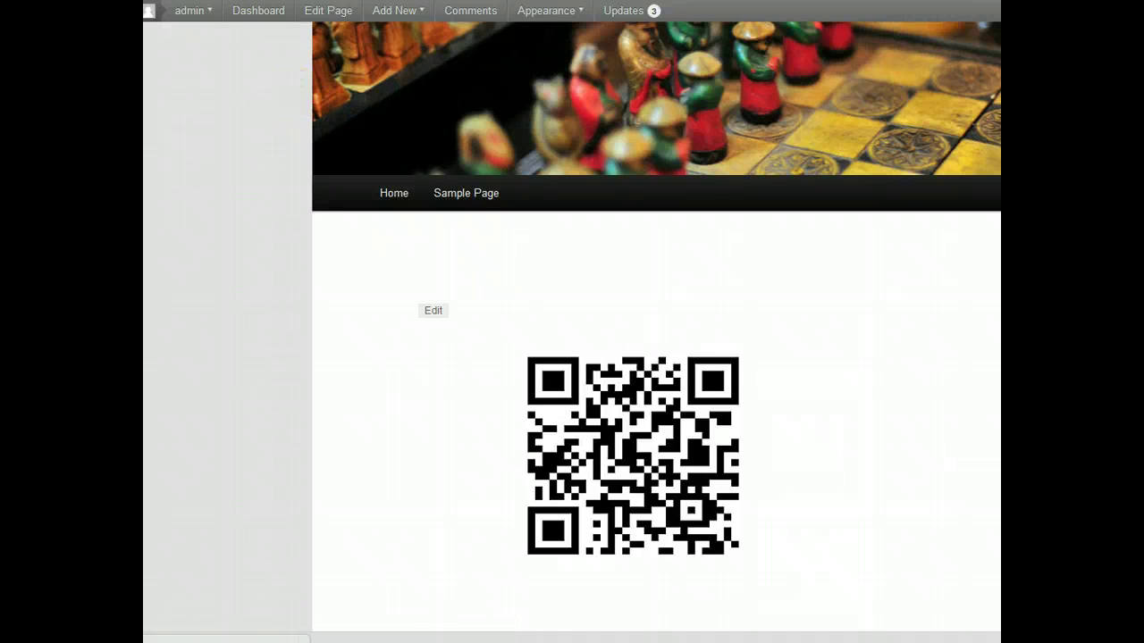
scroll(459, 470, "down", 2)
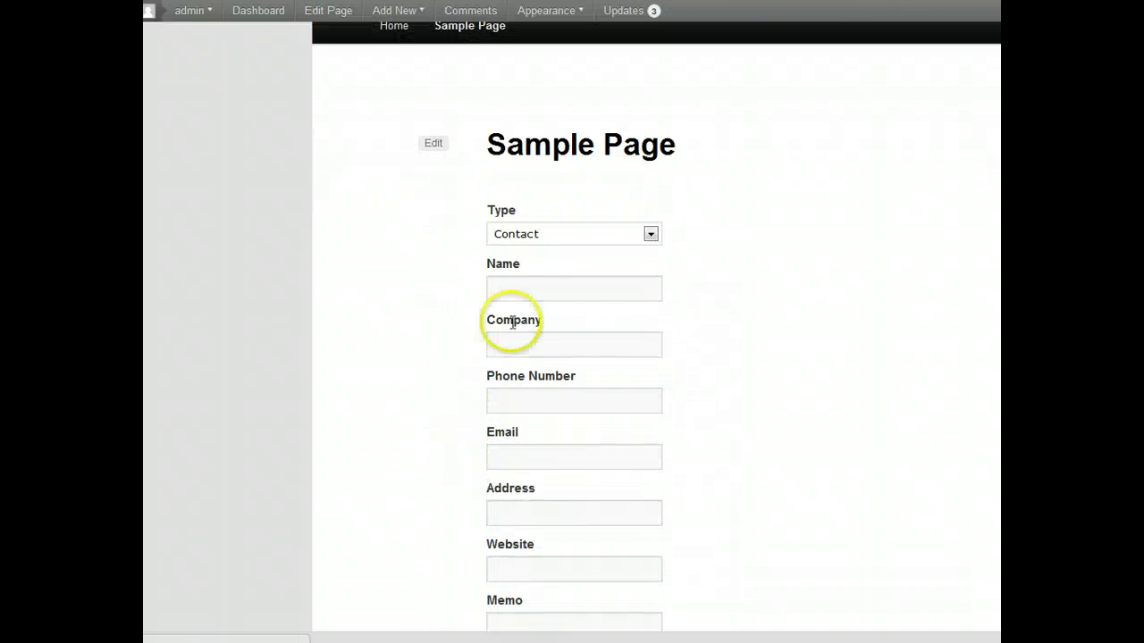
- Set the Sample Page form's QR type to SMS, enter the phone number and follow message, and continue
scroll(401, 298, "down", 1)
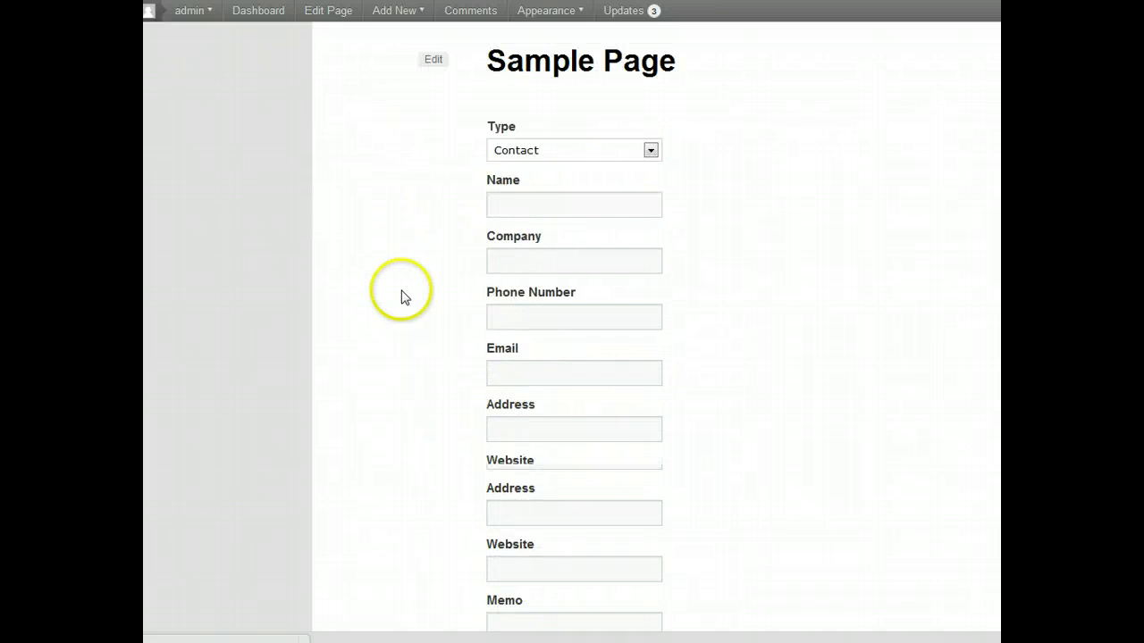
left_click(538, 149)
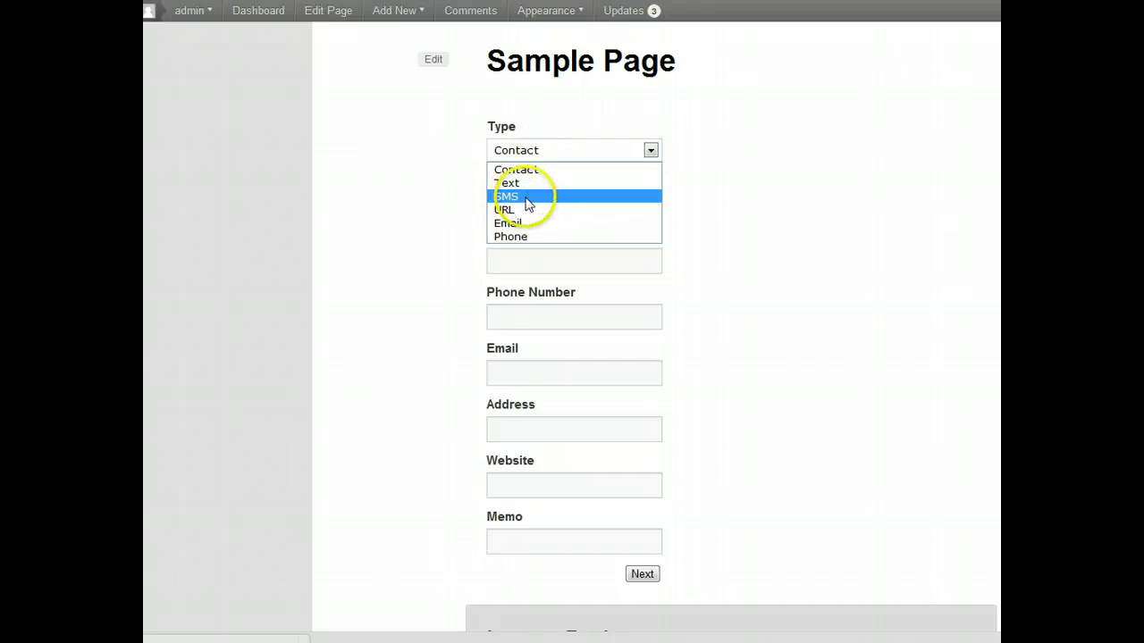
left_click(529, 197)
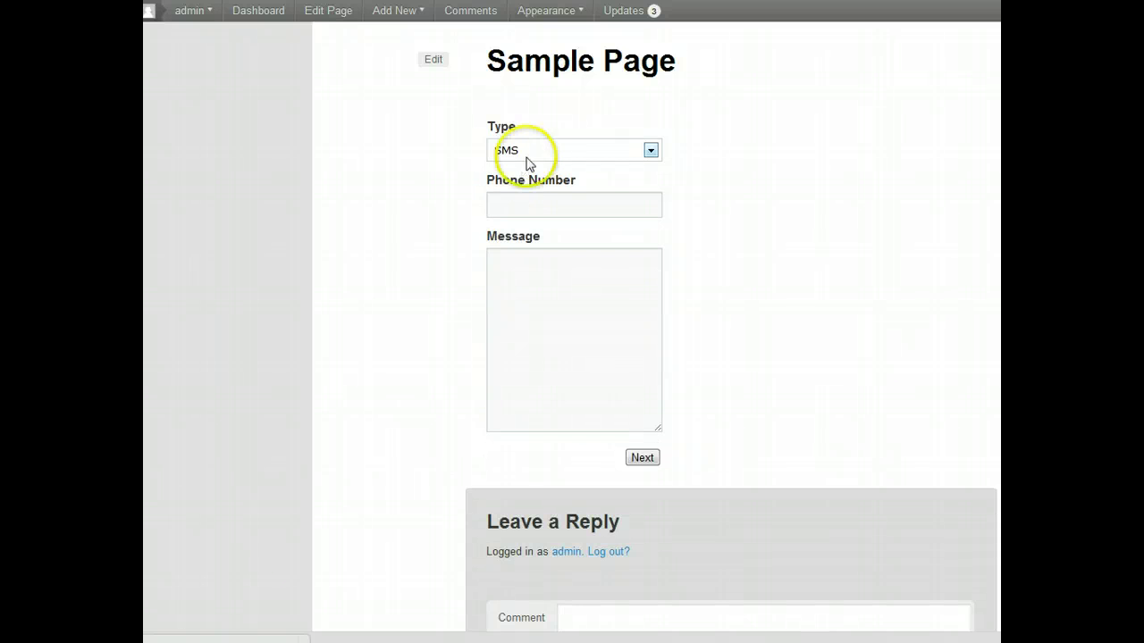
left_click(527, 207)
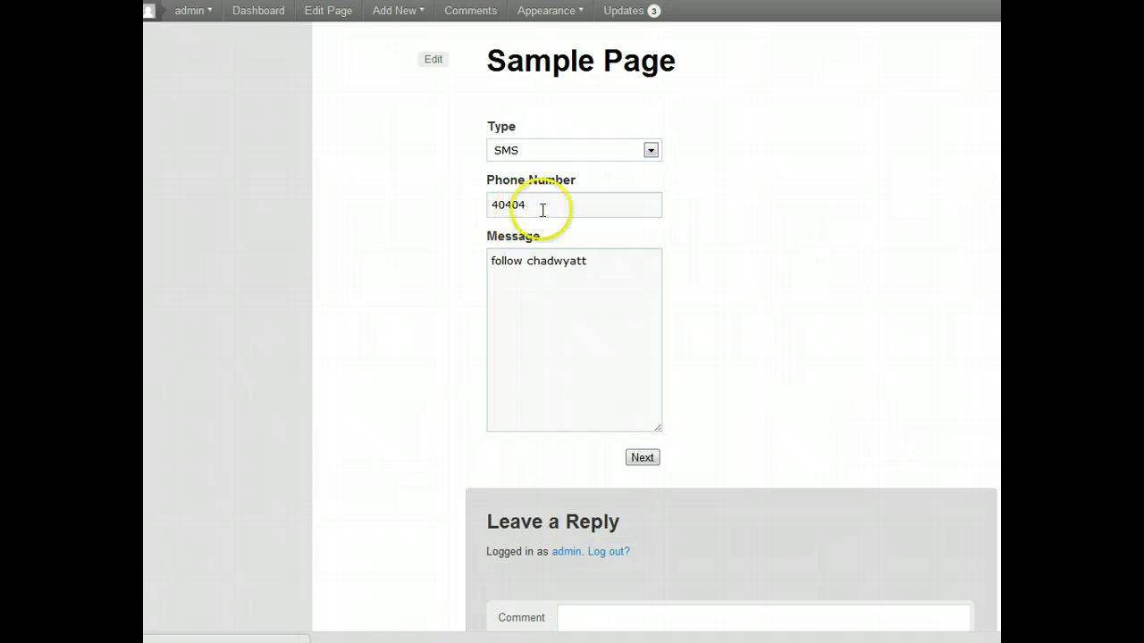
left_click(644, 459)
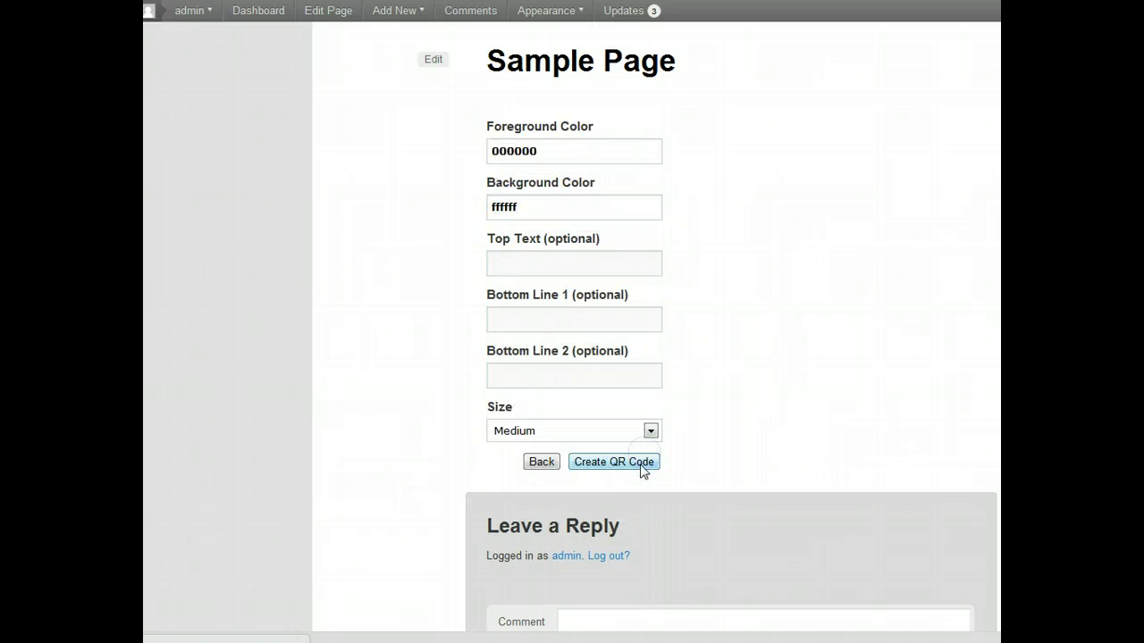
- Create the SMS QR code with colours 000000 on ffffff at Medium size
left_click(626, 463)
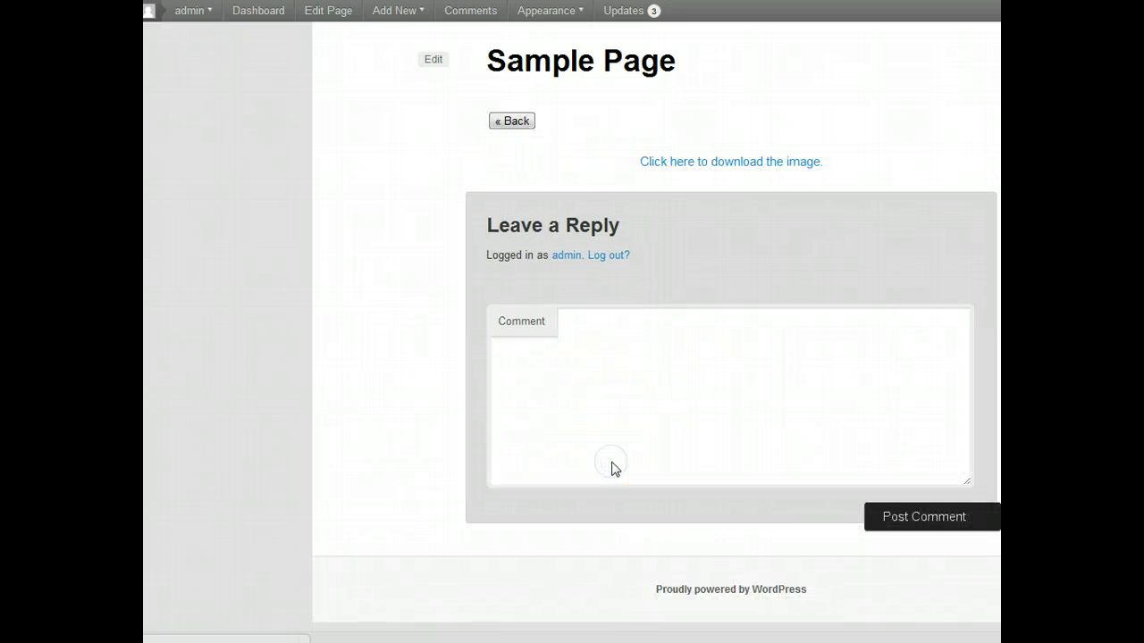